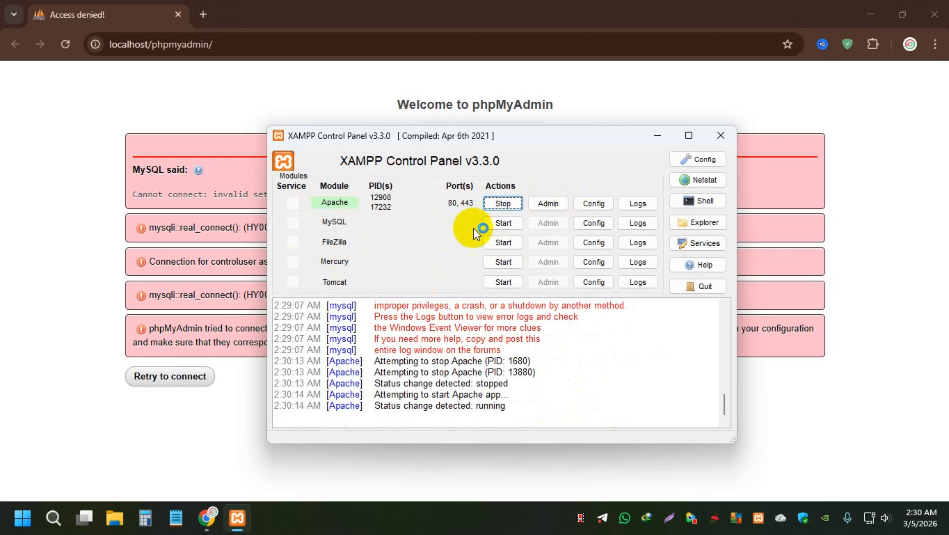
Try to start the MySQL module in XAMPP and review its log output.
{"action": "left_click", "coordinate": [503, 223]}
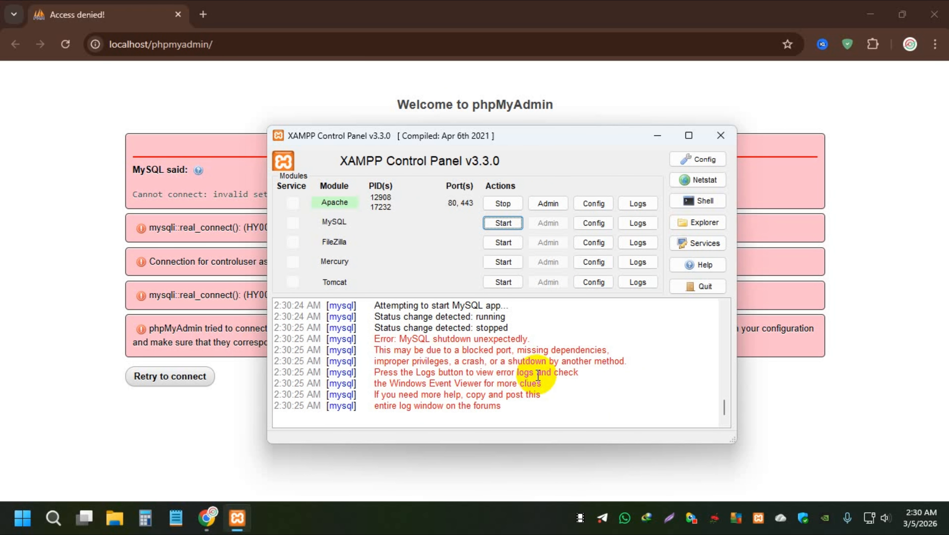
{"action": "scroll", "coordinate": [603, 379], "scroll_direction": "up", "scroll_amount": 2}
{"action": "scroll", "coordinate": [606, 371], "scroll_direction": "down", "scroll_amount": 2}
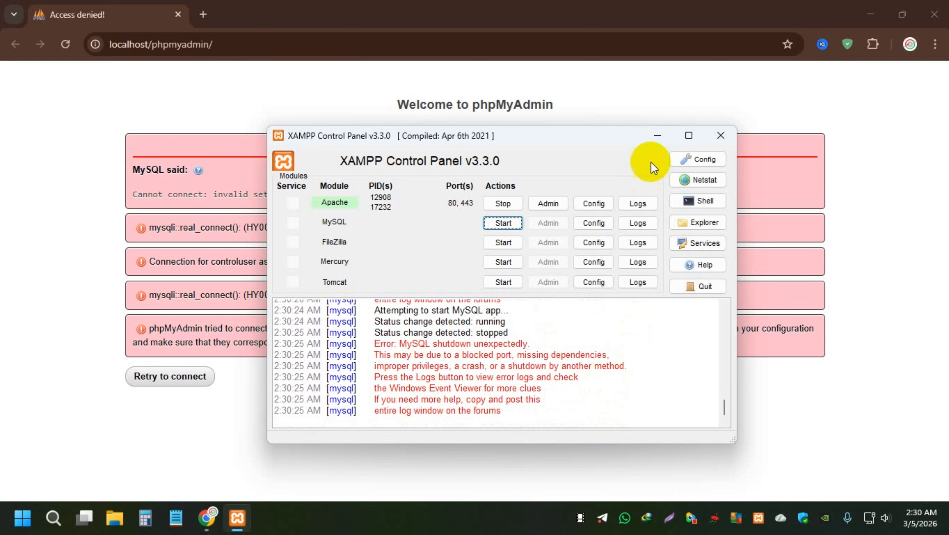
Minimize the XAMPP Control Panel and retry the phpMyAdmin connection in the browser.
{"action": "left_click", "coordinate": [659, 136]}
{"action": "left_click", "coordinate": [172, 376]}
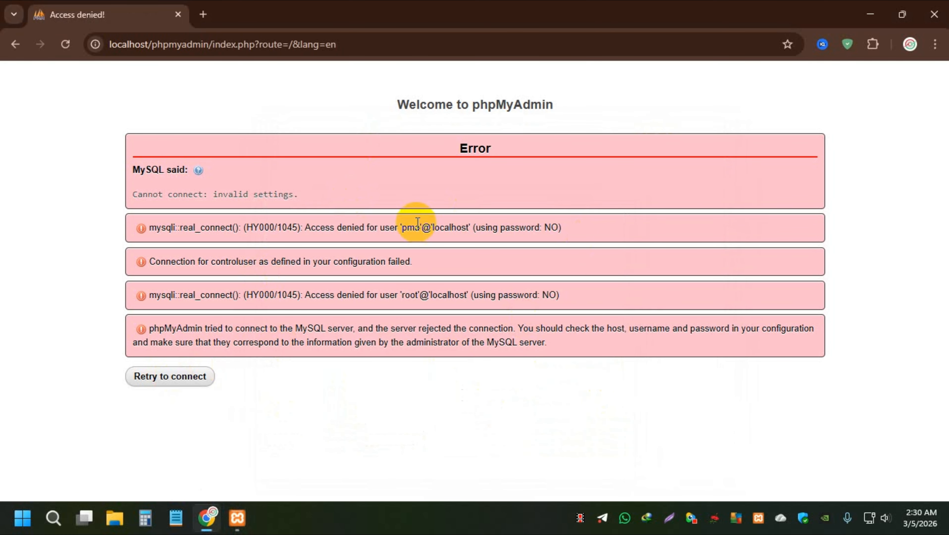
{"action": "double_click", "coordinate": [421, 105]}
{"action": "left_click", "coordinate": [473, 107]}
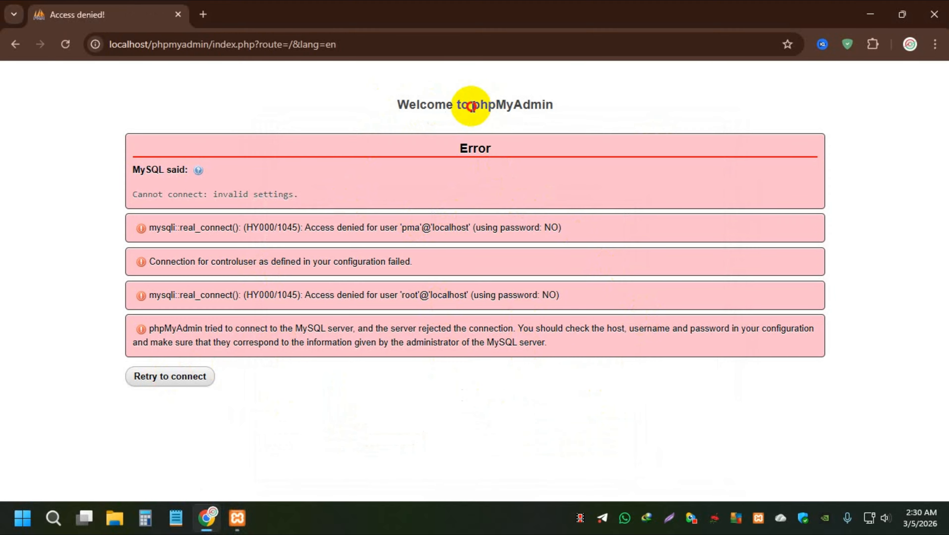
{"action": "left_click_drag", "start_coordinate": [472, 107], "coordinate": [656, 113]}
{"action": "left_click", "coordinate": [656, 113]}
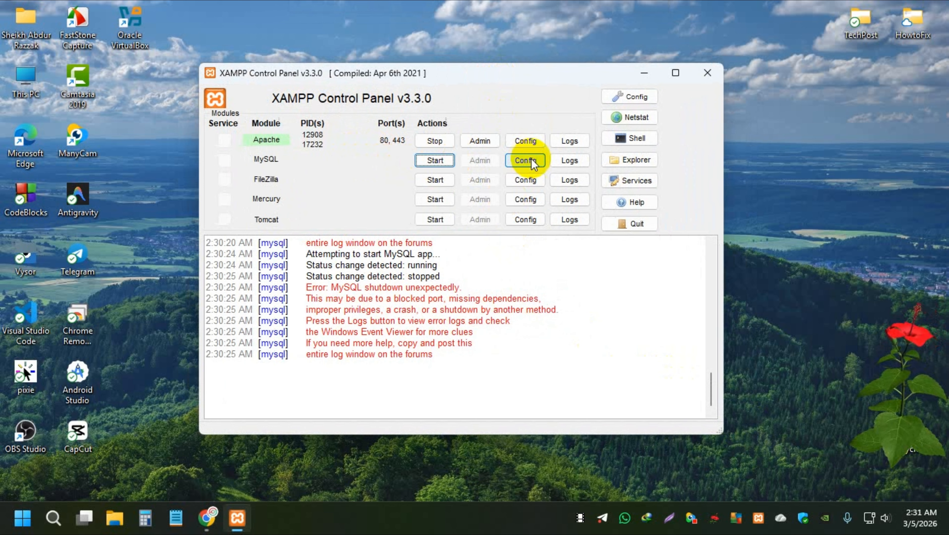
Open MySQL's my.ini configuration file from the XAMPP Control Panel and maximize its window.
{"action": "left_click", "coordinate": [525, 160]}
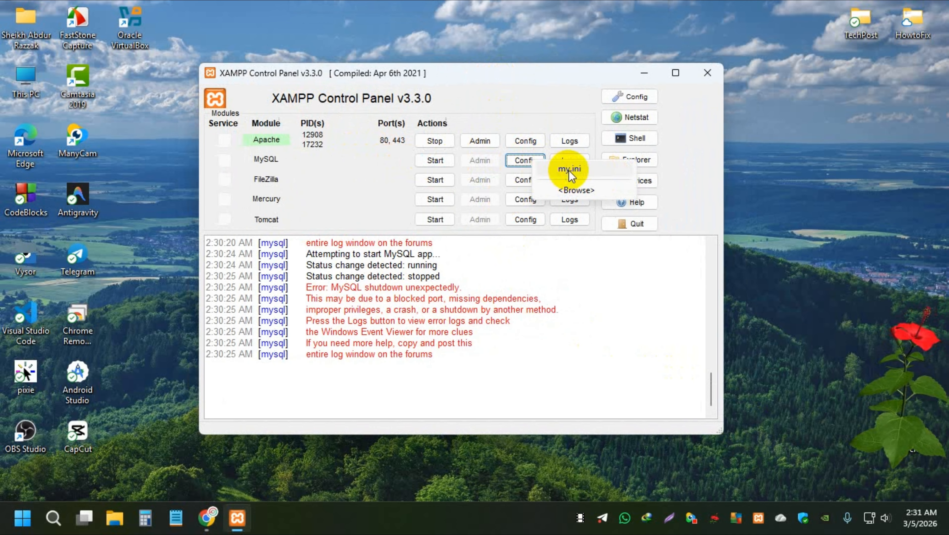
{"action": "left_click", "coordinate": [580, 172]}
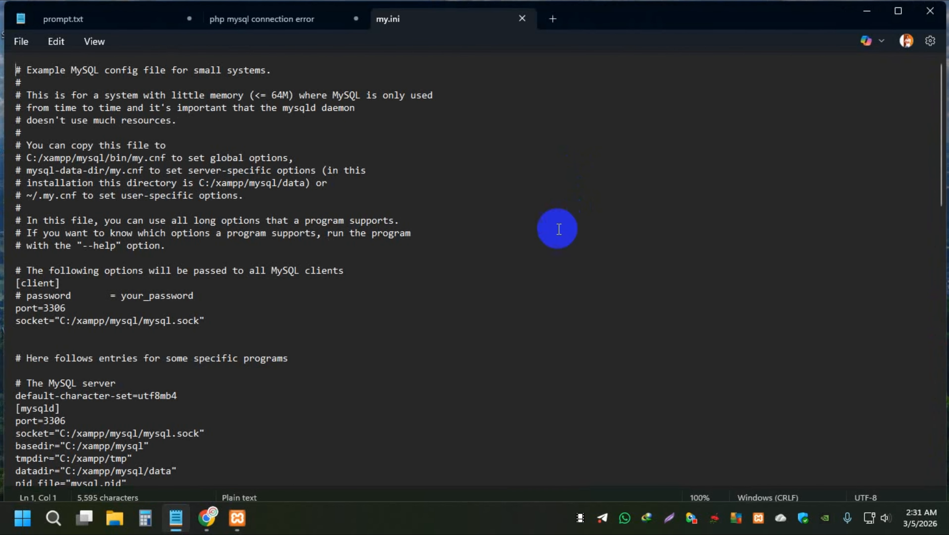
{"action": "scroll", "coordinate": [598, 275], "scroll_direction": "down", "scroll_amount": 7}
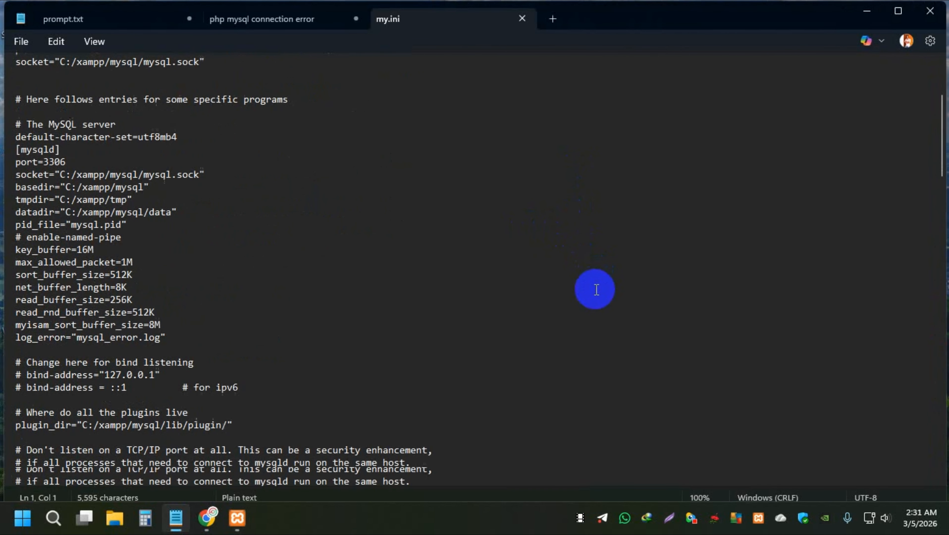
{"action": "scroll", "coordinate": [600, 288], "scroll_direction": "up", "scroll_amount": 7}
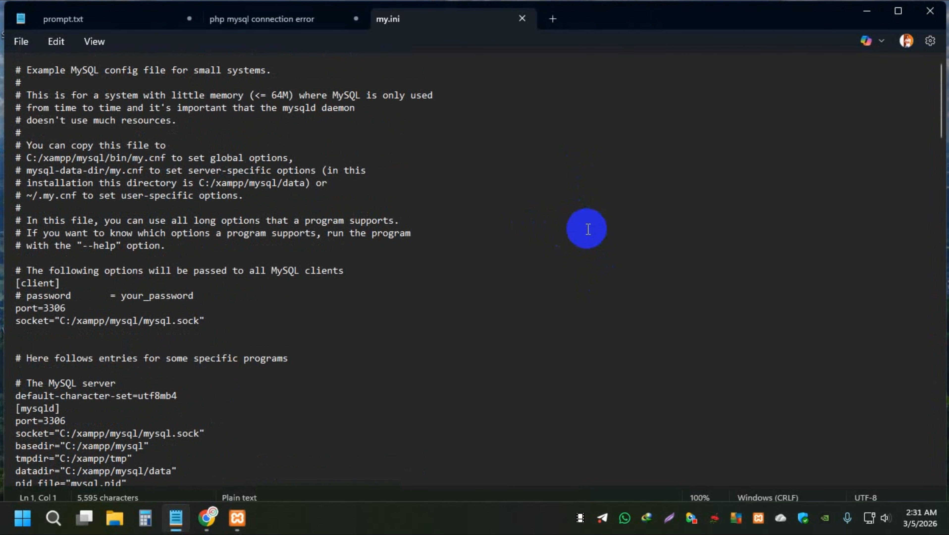
{"action": "left_click", "coordinate": [898, 11]}
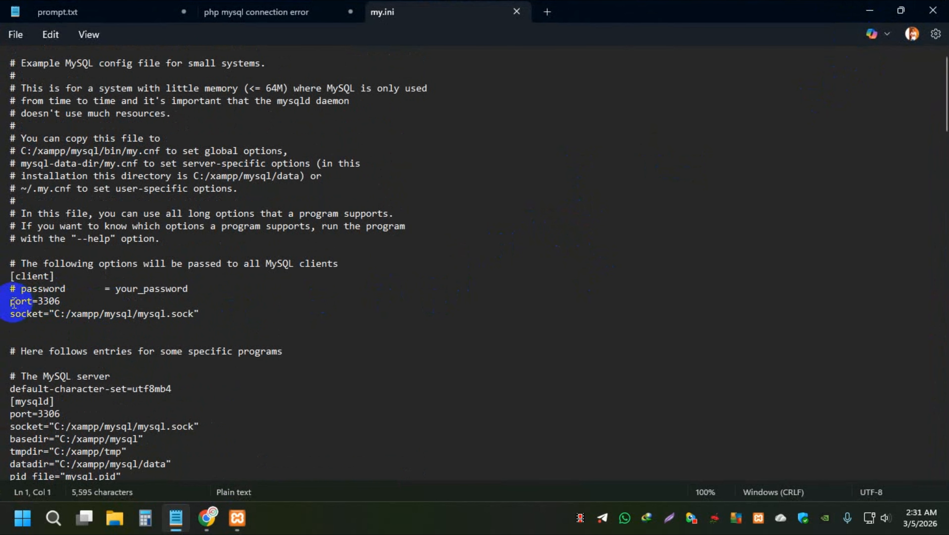
Examine the port line in the [client] section and look through the rest of my.ini.
{"action": "left_click_drag", "start_coordinate": [12, 301], "coordinate": [47, 302]}
{"action": "left_click", "coordinate": [64, 301]}
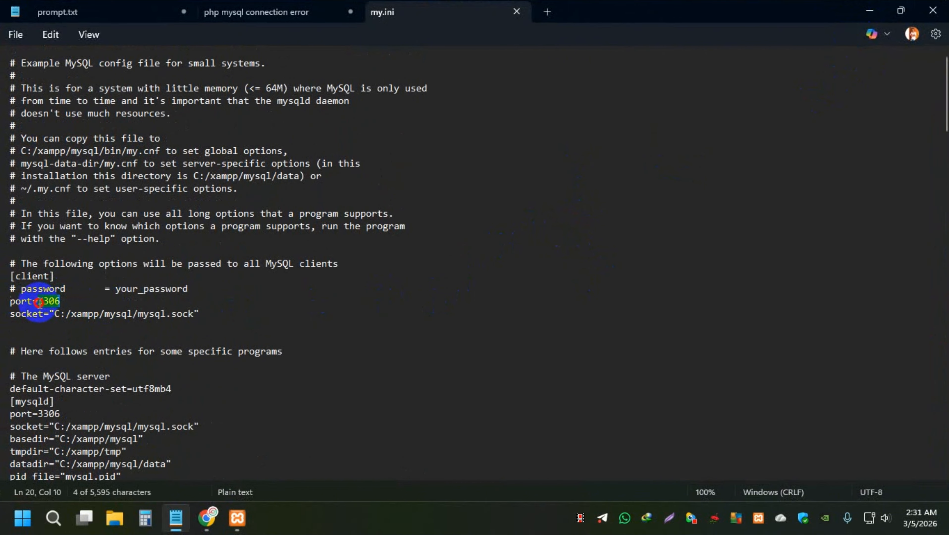
{"action": "left_click", "coordinate": [79, 303]}
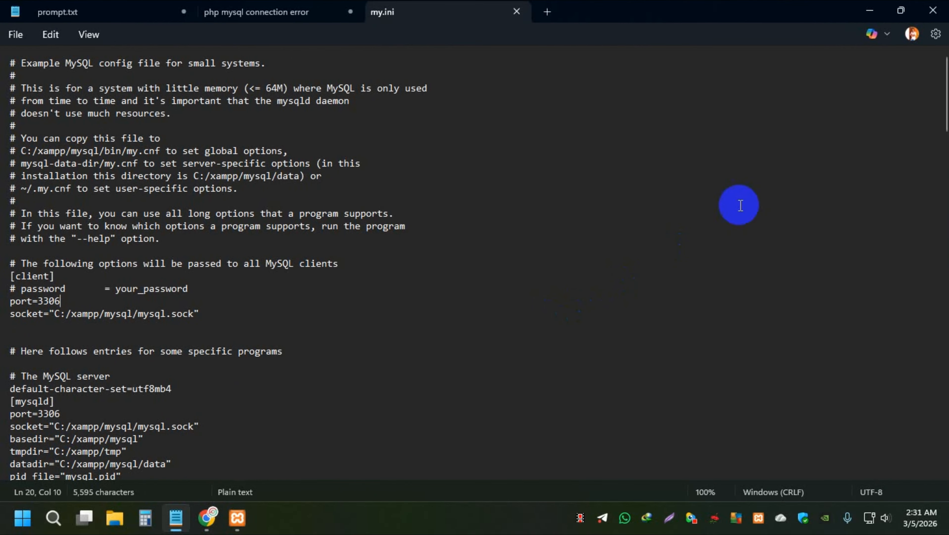
{"action": "scroll", "coordinate": [678, 268], "scroll_direction": "down", "scroll_amount": 17}
{"action": "scroll", "coordinate": [623, 289], "scroll_direction": "down", "scroll_amount": 20}
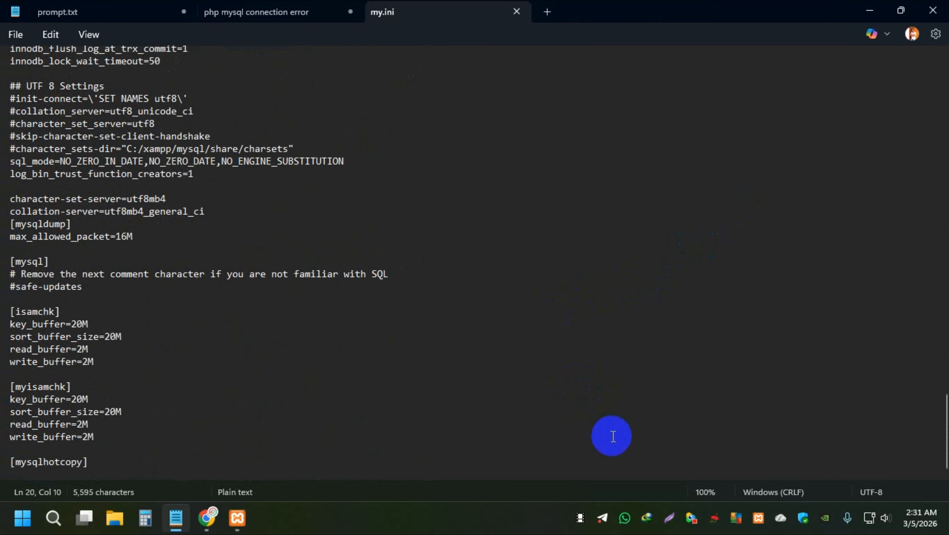
{"action": "scroll", "coordinate": [613, 434], "scroll_direction": "up", "scroll_amount": 20}
{"action": "scroll", "coordinate": [589, 401], "scroll_direction": "down", "scroll_amount": 10}
{"action": "scroll", "coordinate": [589, 409], "scroll_direction": "up", "scroll_amount": 20}
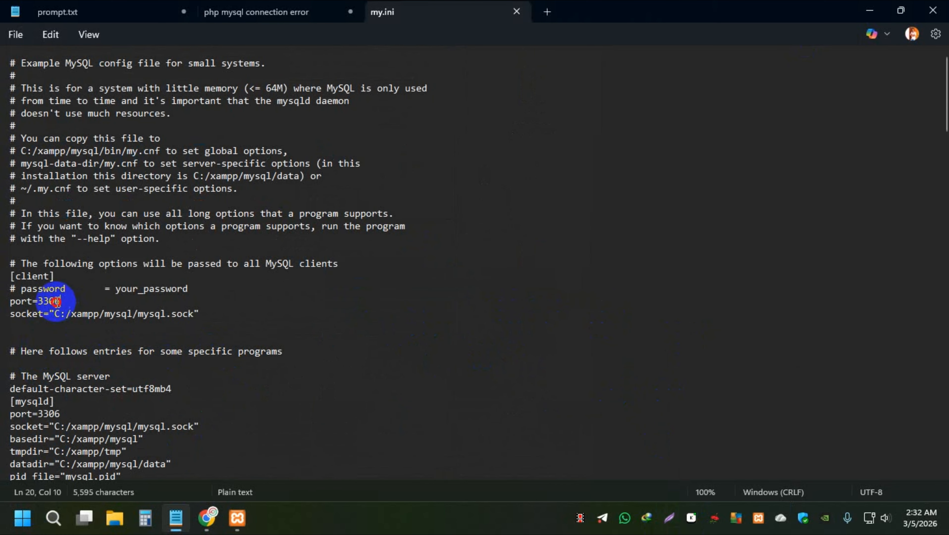
Select the [client] port number and set the find text to 3306.
{"action": "left_click_drag", "start_coordinate": [58, 301], "coordinate": [42, 302]}
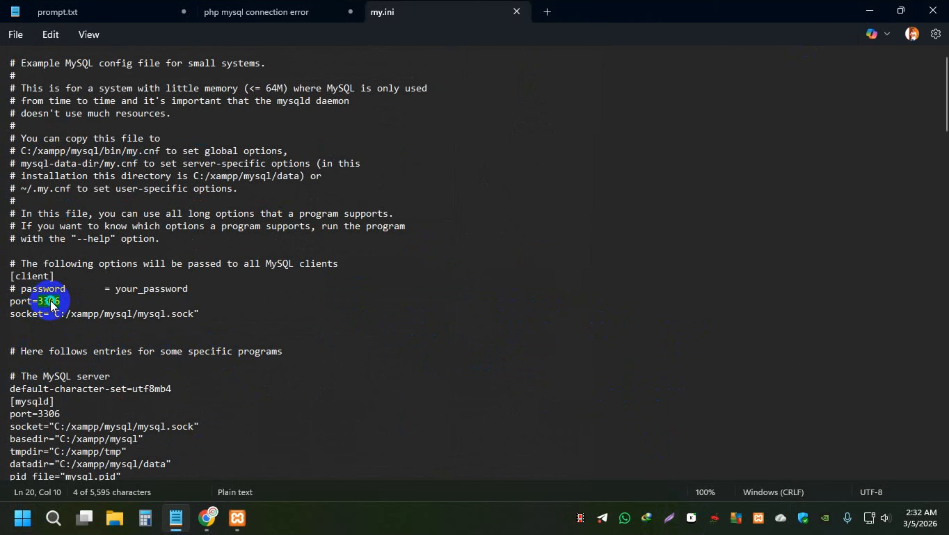
{"action": "right_click", "coordinate": [51, 305]}
{"action": "left_click", "coordinate": [134, 286]}
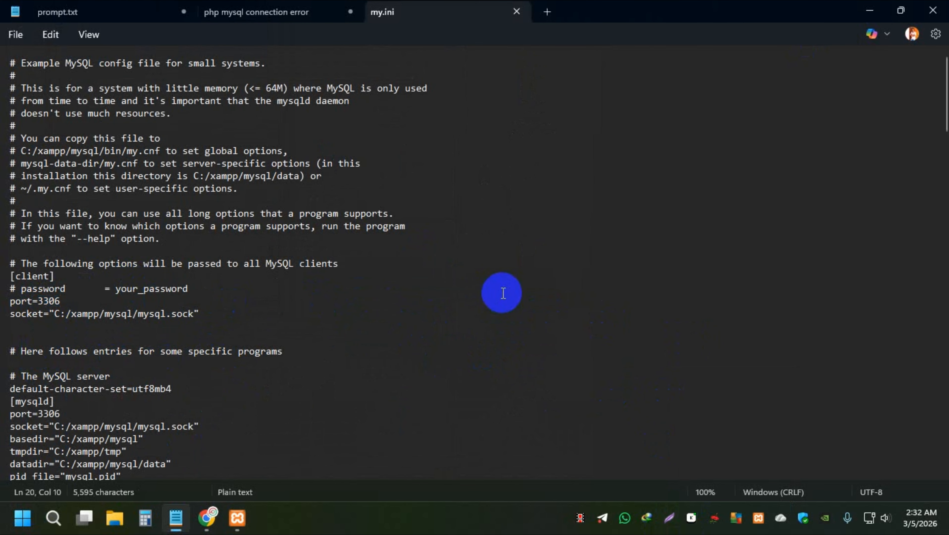
{"action": "key", "text": "ctrl+f"}
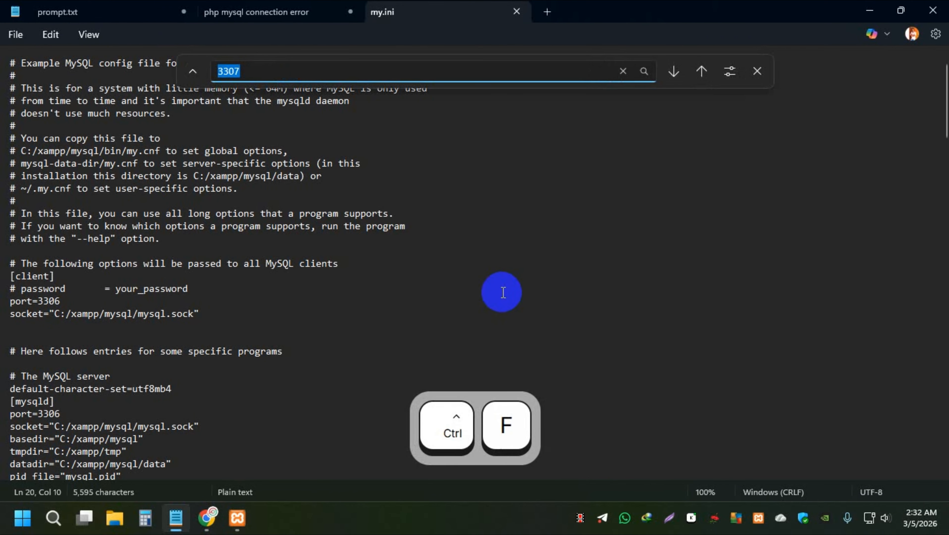
{"action": "left_click", "coordinate": [358, 67]}
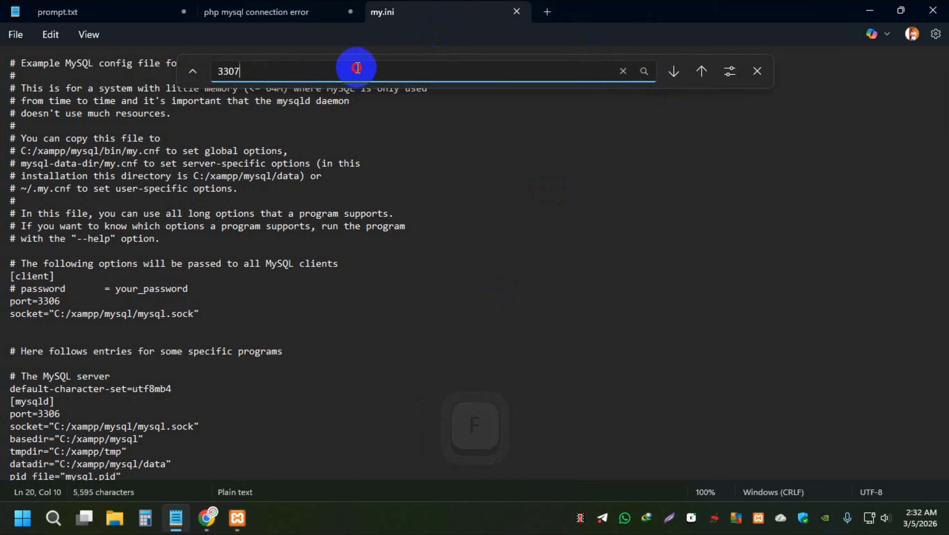
{"action": "key", "text": "BackSpace"}
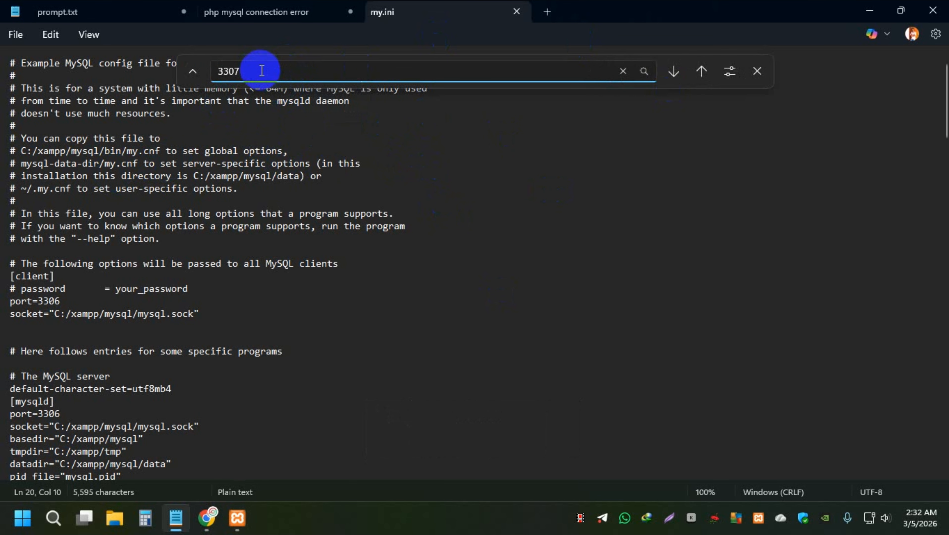
{"action": "type", "text": "6"}
Set the port in the [client] section to 3307.
{"action": "left_click", "coordinate": [56, 307]}
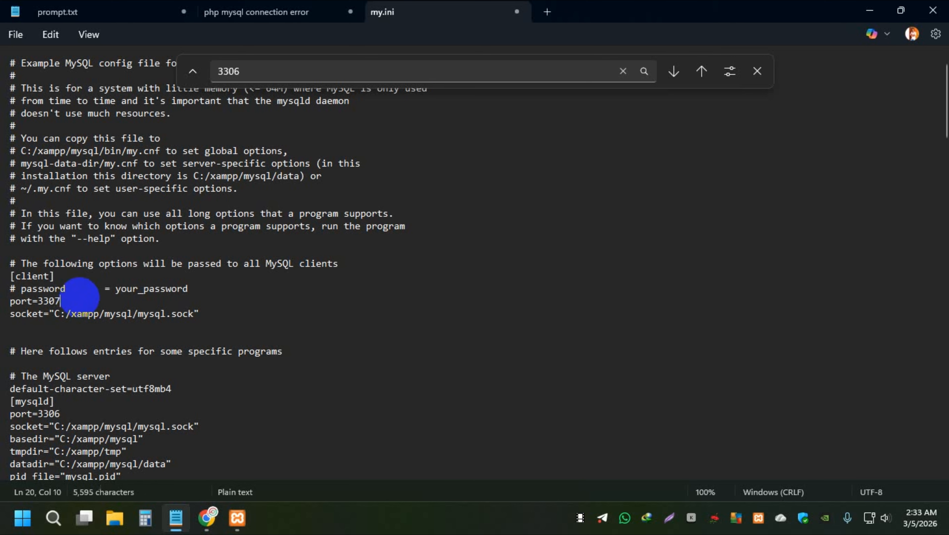
{"action": "left_click_drag", "start_coordinate": [80, 299], "coordinate": [37, 302]}
{"action": "left_click", "coordinate": [135, 302]}
Find the next 3306 entry and set the port in the [mysqld] section to 3307.
{"action": "left_click", "coordinate": [274, 66]}
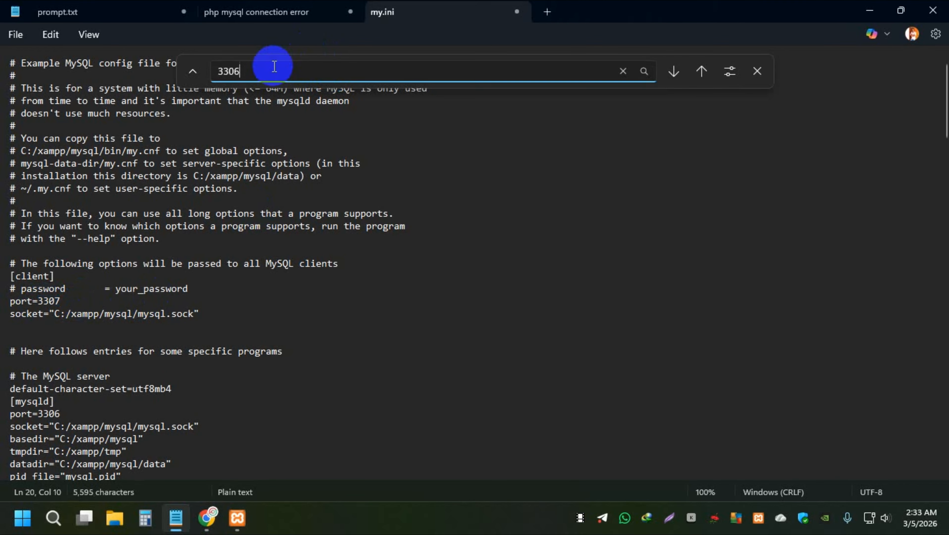
{"action": "left_click_drag", "start_coordinate": [946, 101], "coordinate": [942, 73]}
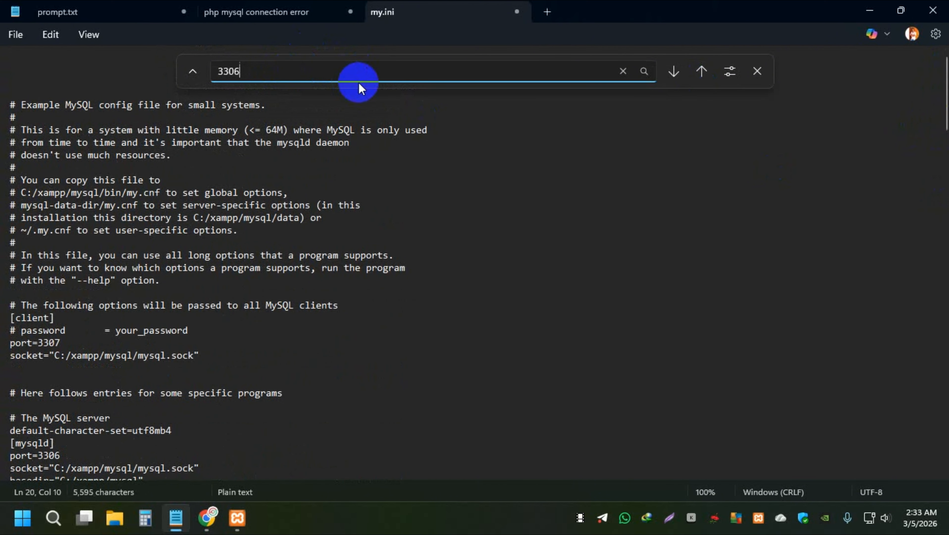
{"action": "key", "text": "Return"}
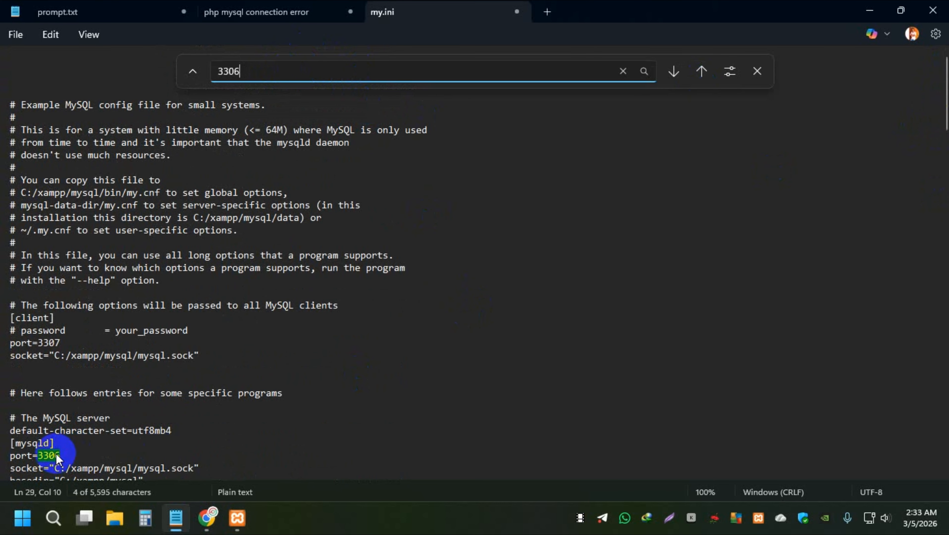
{"action": "scroll", "coordinate": [62, 446], "scroll_direction": "down", "scroll_amount": 3}
{"action": "left_click", "coordinate": [66, 364]}
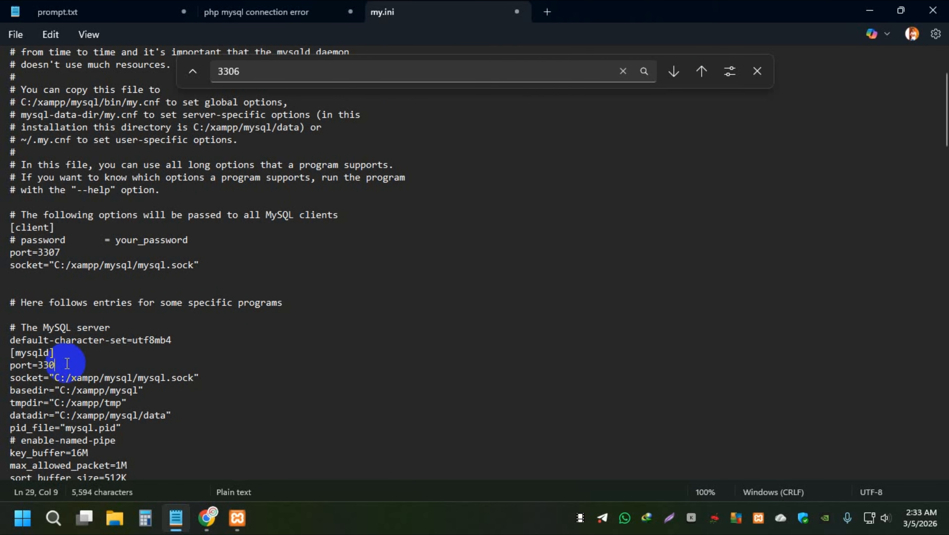
Find the next 3306 entry and set the default master port number in the CHANGE MASTER syntax comment to 3307.
{"action": "left_click", "coordinate": [313, 71]}
{"action": "key", "text": "Return"}
{"action": "scroll", "coordinate": [337, 405], "scroll_direction": "down", "scroll_amount": 1}
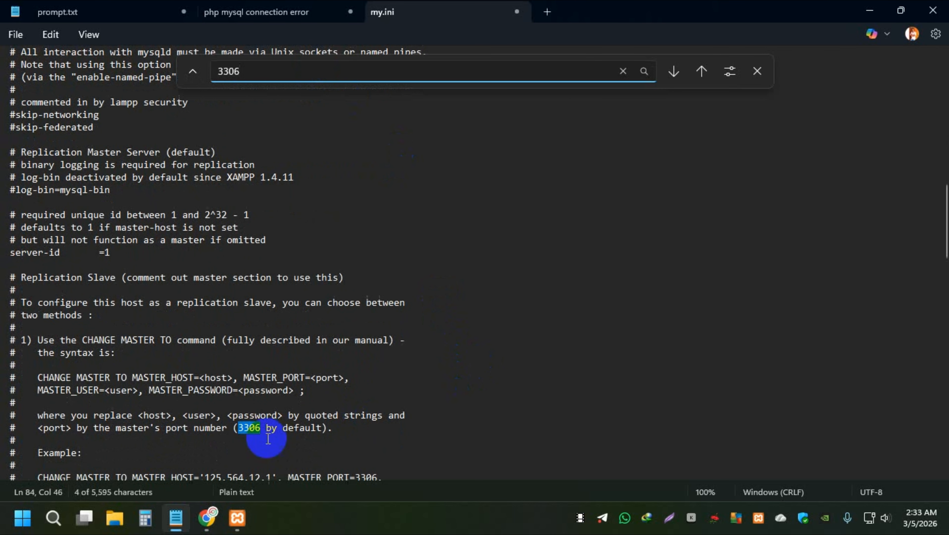
{"action": "left_click", "coordinate": [260, 434]}
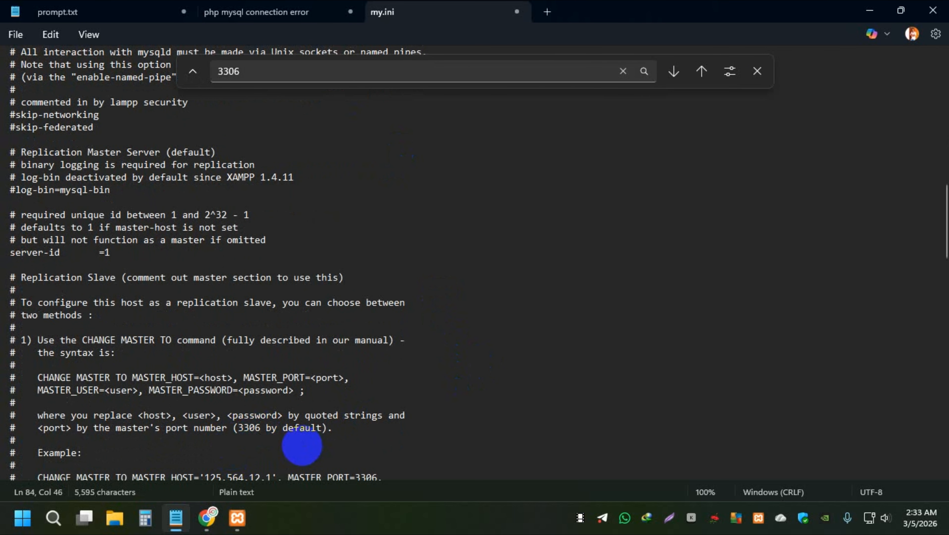
Find the next 3306 entry and set MASTER_PORT in the CHANGE MASTER example to 3307.
{"action": "left_click", "coordinate": [333, 72]}
{"action": "key", "text": "Return"}
{"action": "scroll", "coordinate": [519, 336], "scroll_direction": "down", "scroll_amount": 3}
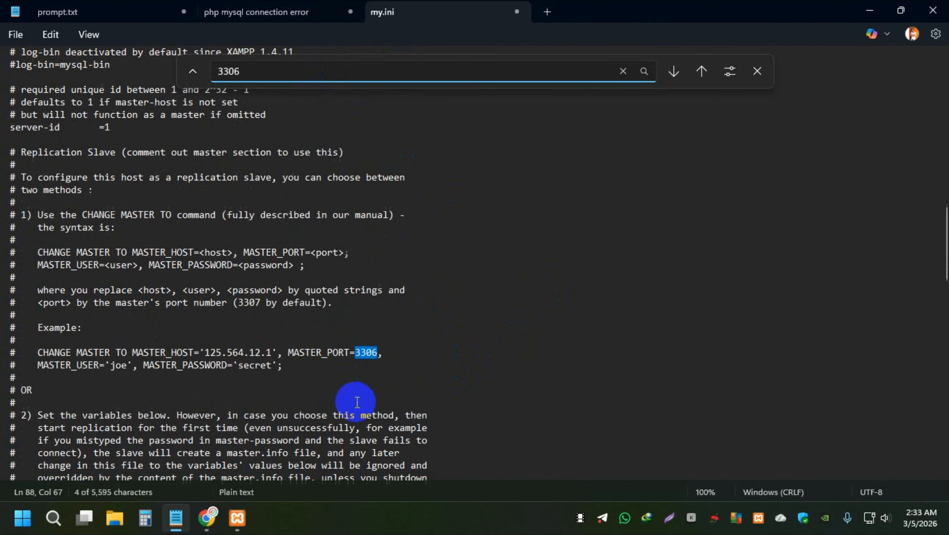
{"action": "left_click", "coordinate": [377, 354]}
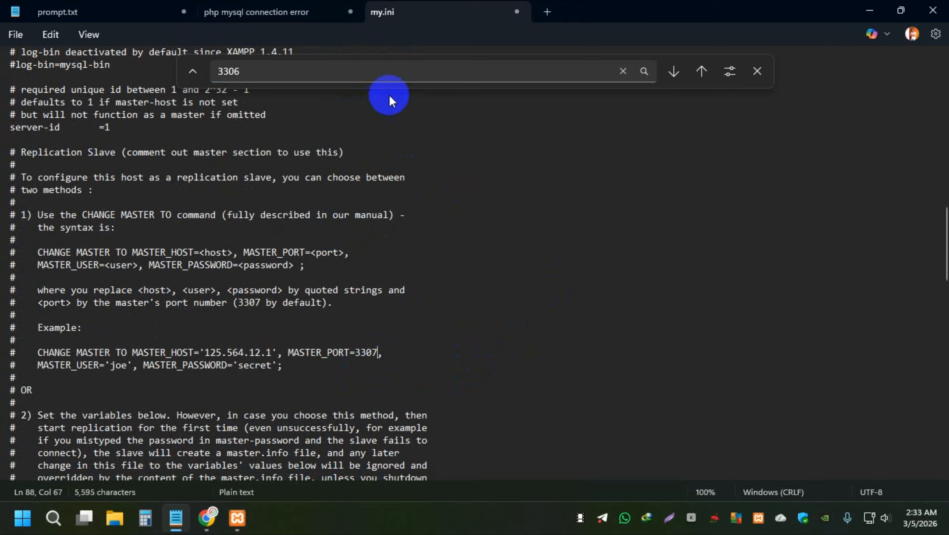
Find the next 3306 entry and set the optional default in the master listening port comment to 3307.
{"action": "left_click", "coordinate": [436, 75]}
{"action": "key", "text": "Return"}
{"action": "scroll", "coordinate": [406, 350], "scroll_direction": "down", "scroll_amount": 1}
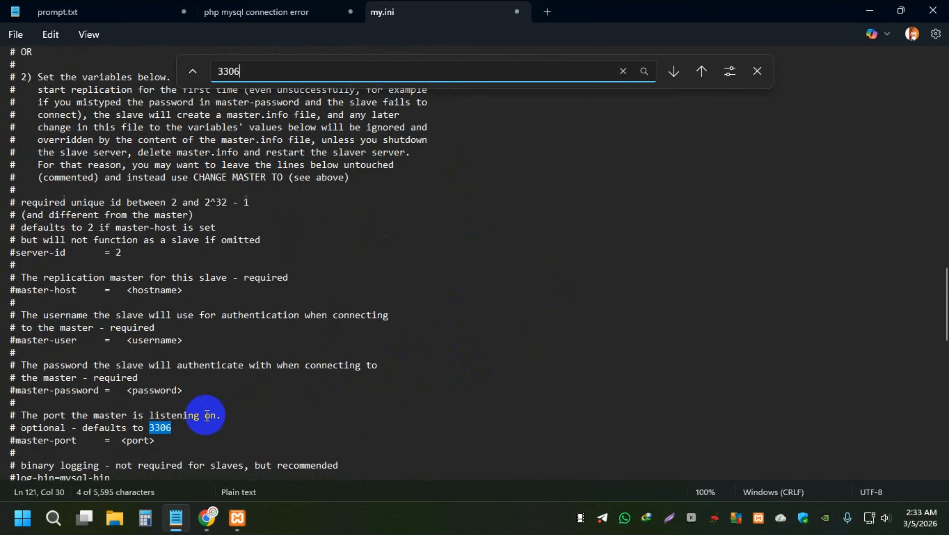
{"action": "left_click", "coordinate": [192, 425]}
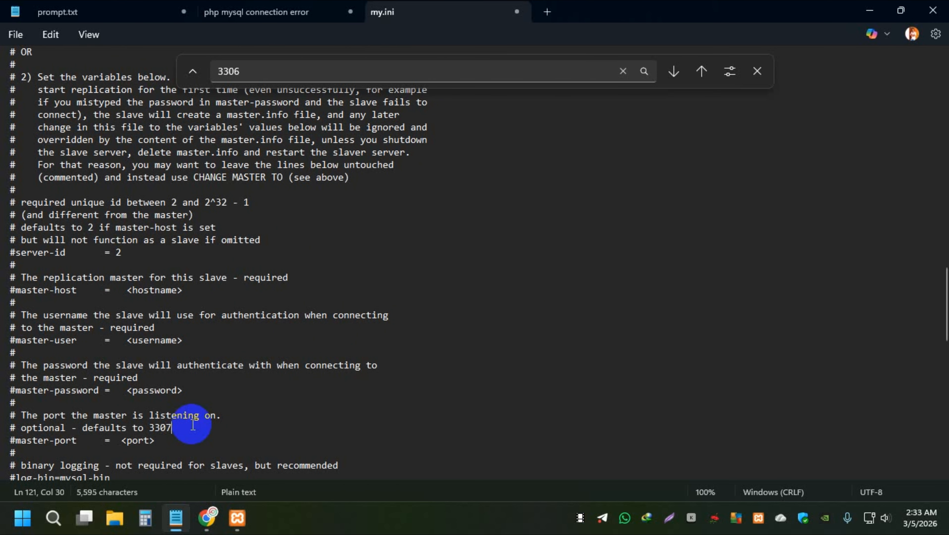
Search my.ini for any remaining 3306 entries, close the search, and save the file.
{"action": "left_click", "coordinate": [357, 73]}
{"action": "key", "text": "Return"}
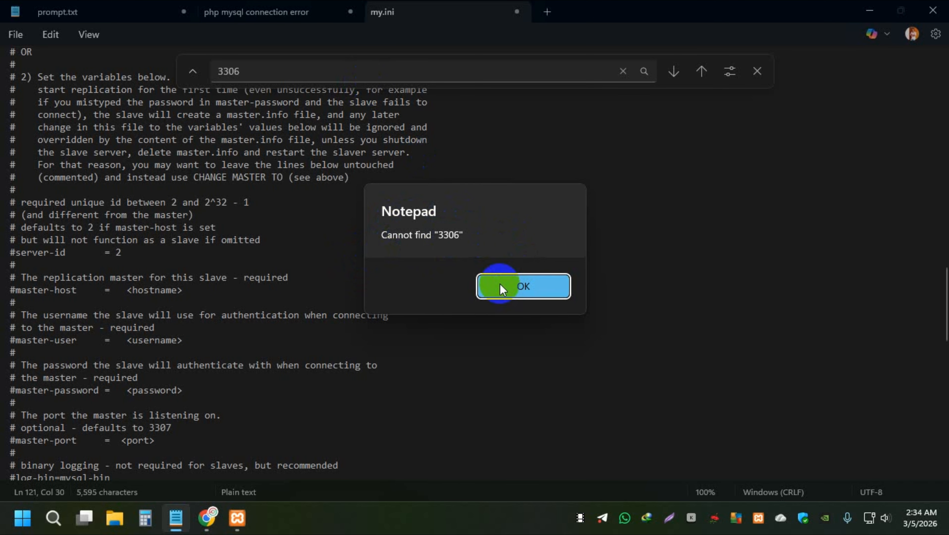
{"action": "left_click", "coordinate": [530, 308]}
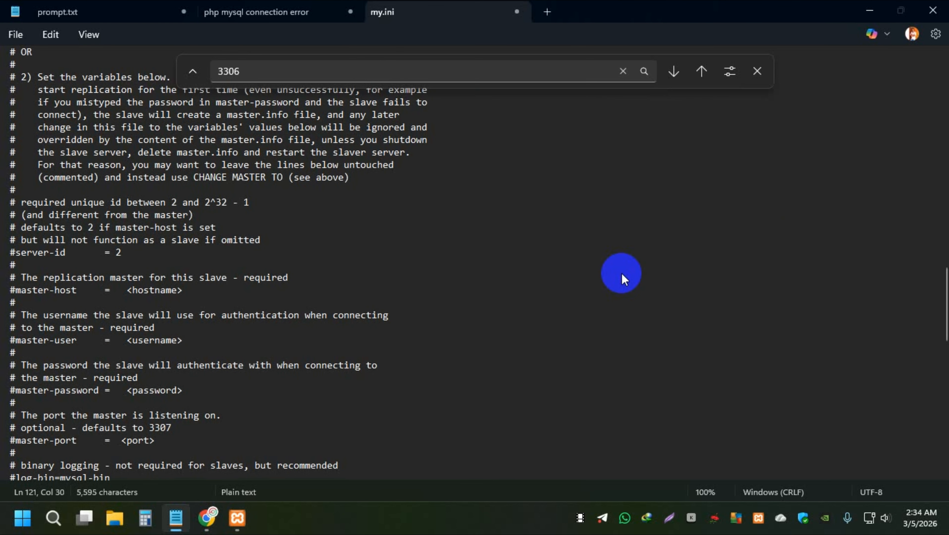
{"action": "scroll", "coordinate": [935, 317], "scroll_direction": "down", "scroll_amount": 1}
{"action": "scroll", "coordinate": [938, 304], "scroll_direction": "down", "scroll_amount": 15}
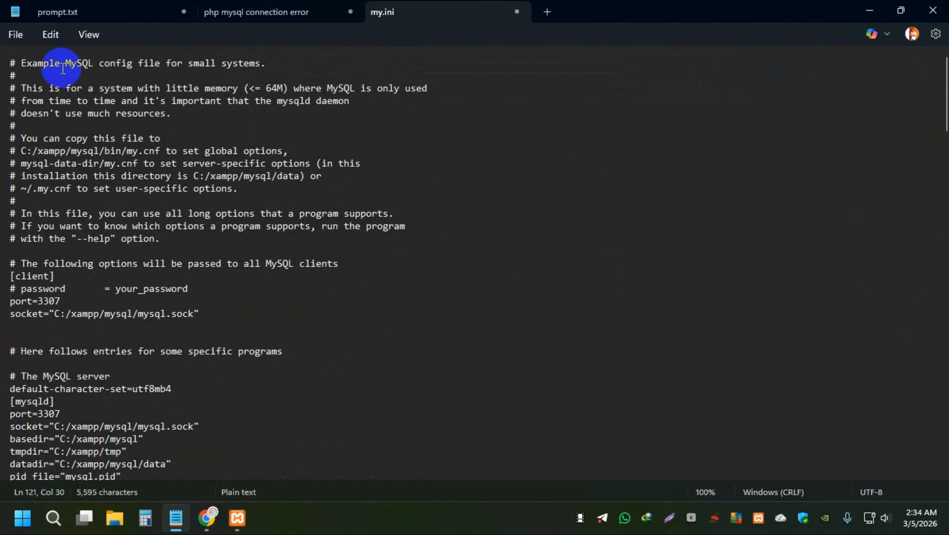
{"action": "left_click", "coordinate": [17, 36]}
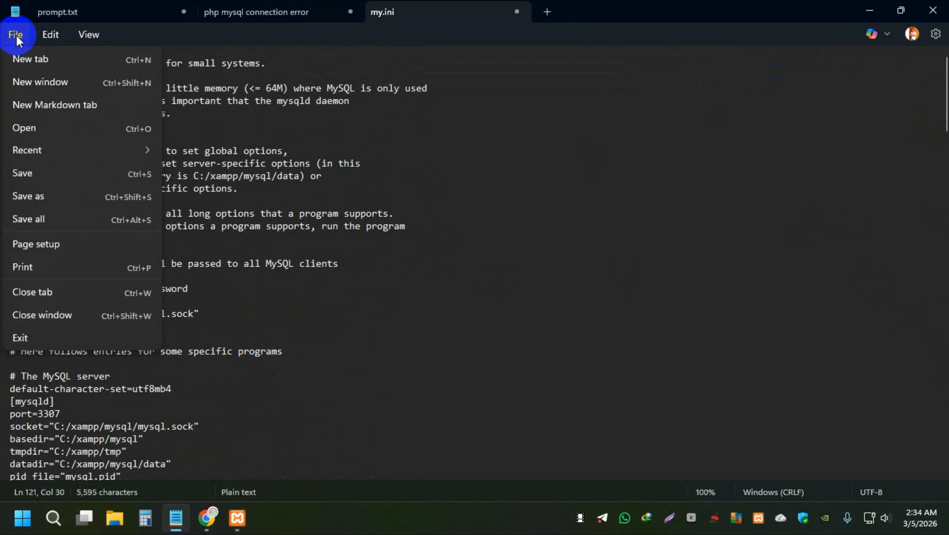
{"action": "left_click", "coordinate": [46, 180]}
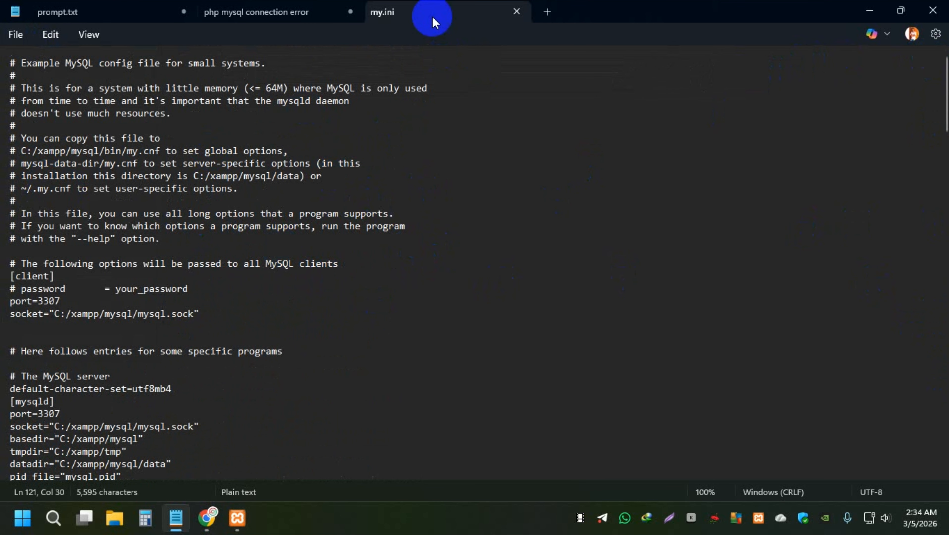
Minimize the my.ini editor window and return to the XAMPP Control Panel.
{"action": "left_click", "coordinate": [871, 10]}
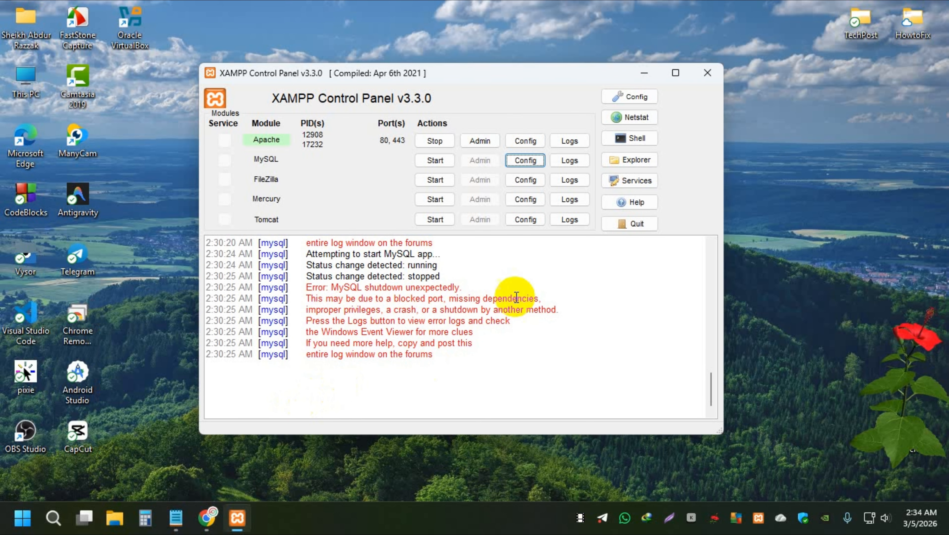
{"action": "mouse_move", "coordinate": [507, 78]}
{"action": "left_mouse_down"}
{"action": "mouse_move", "coordinate": [529, 70]}
{"action": "mouse_move", "coordinate": [494, 82]}
{"action": "left_mouse_up"}
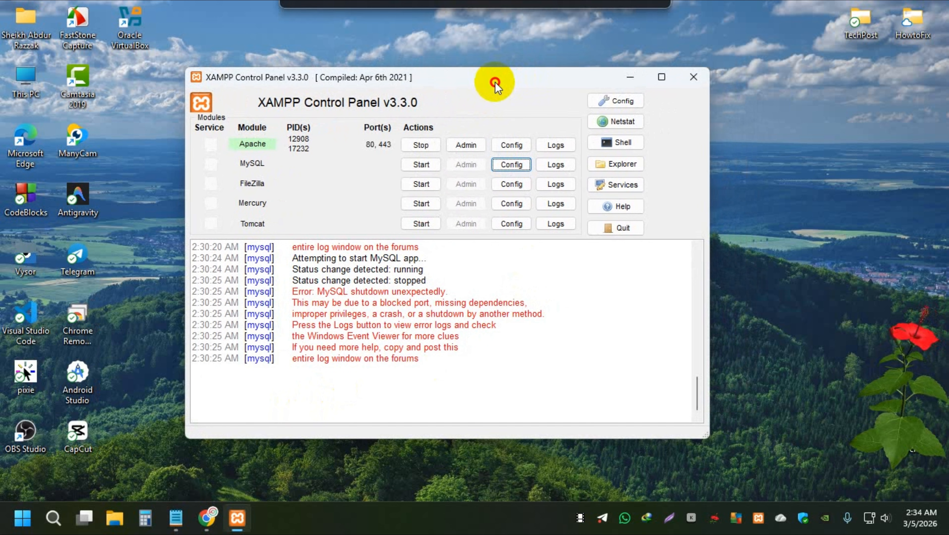
{"action": "double_click", "coordinate": [19, 96]}
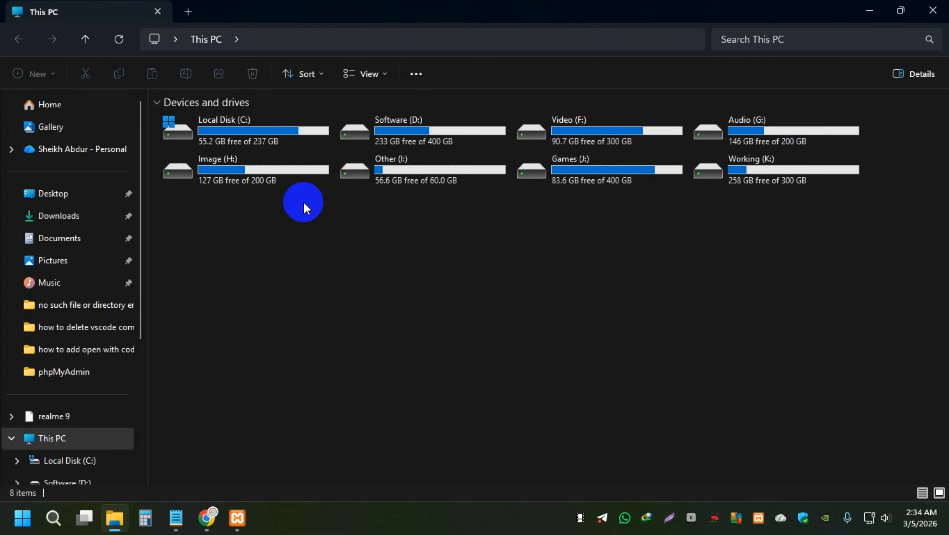
{"action": "double_click", "coordinate": [214, 130]}
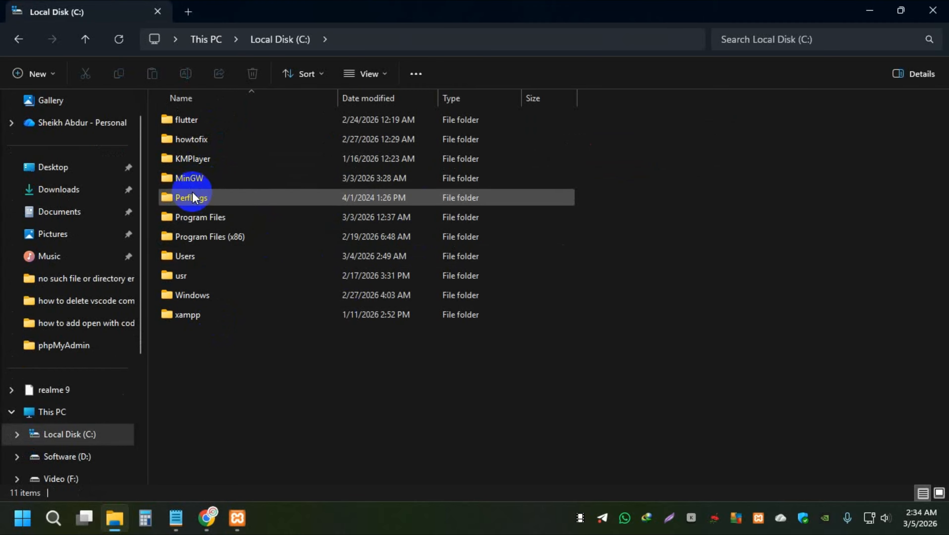
{"action": "double_click", "coordinate": [195, 315]}
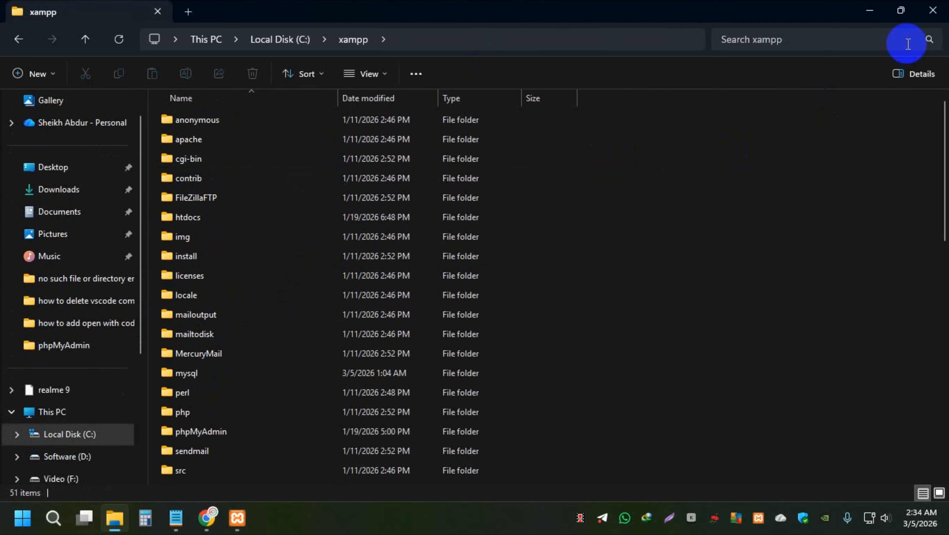
{"action": "left_click", "coordinate": [932, 10]}
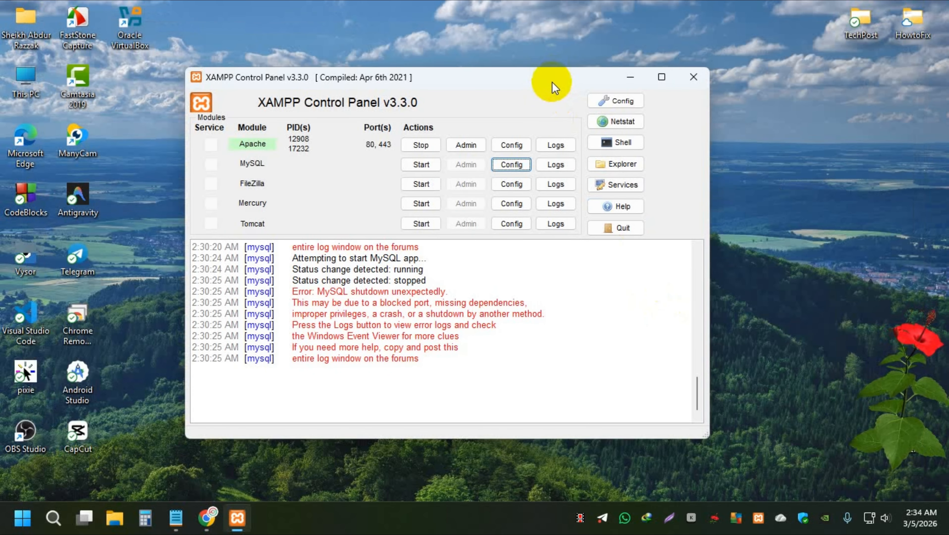
Open the xampp installation folder from the XAMPP Control Panel and go into its phpMyAdmin subfolder.
{"action": "left_click_drag", "start_coordinate": [553, 84], "coordinate": [577, 77]}
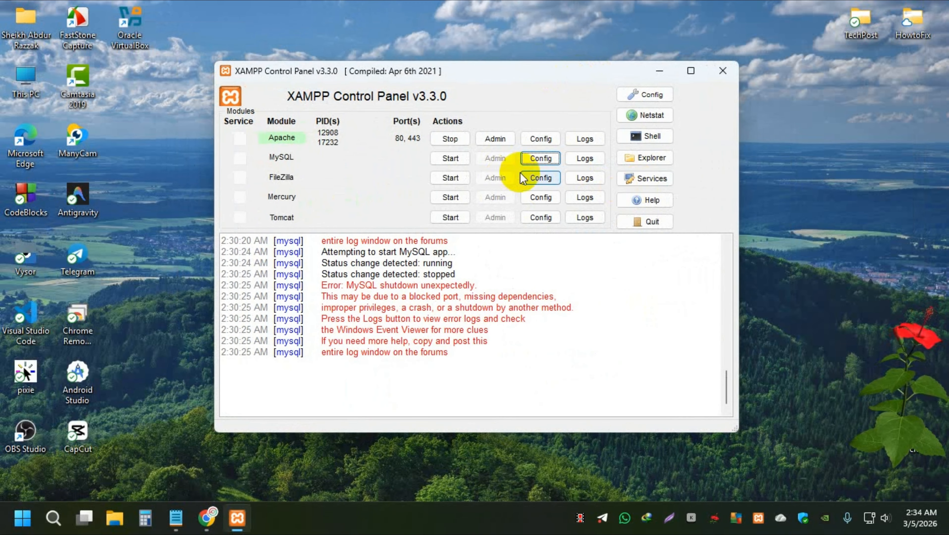
{"action": "left_click", "coordinate": [650, 160]}
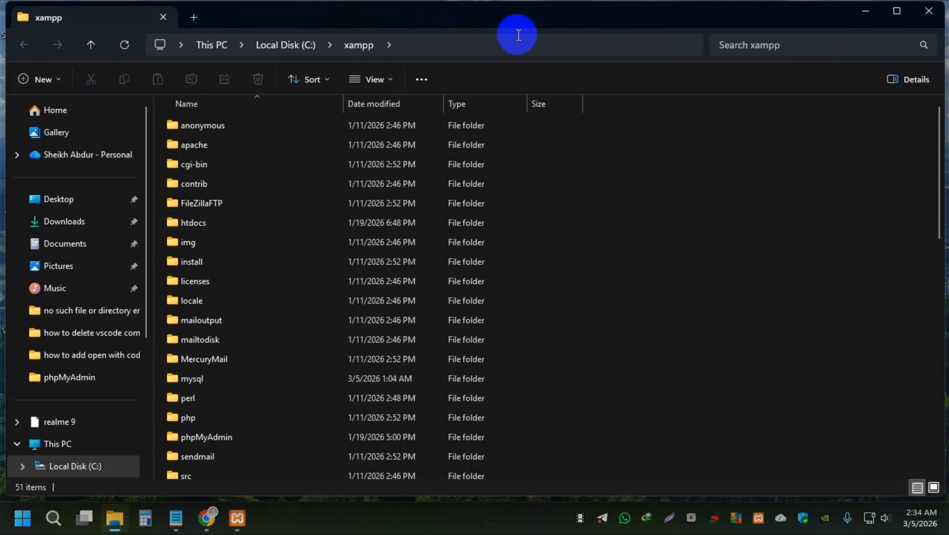
{"action": "left_click", "coordinate": [519, 35]}
{"action": "left_click", "coordinate": [791, 317]}
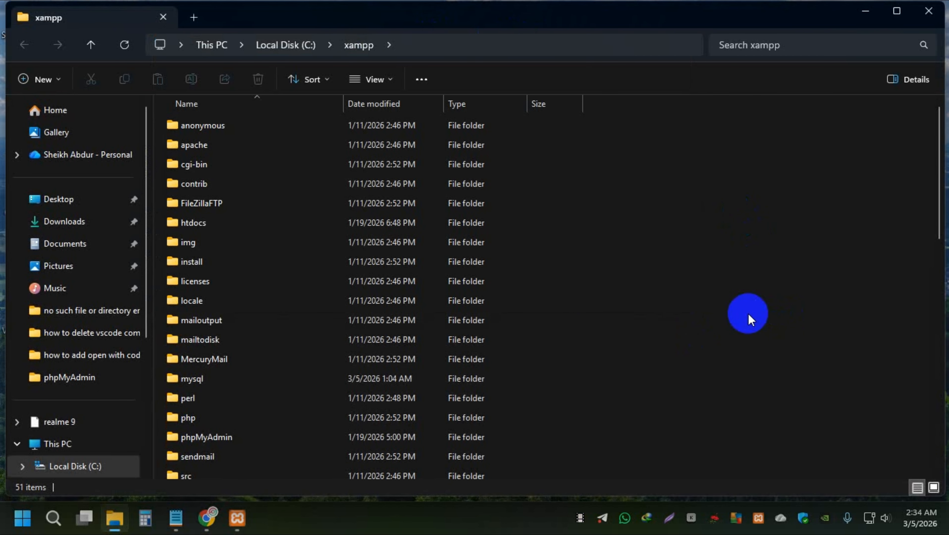
{"action": "scroll", "coordinate": [240, 330], "scroll_direction": "down", "scroll_amount": 2}
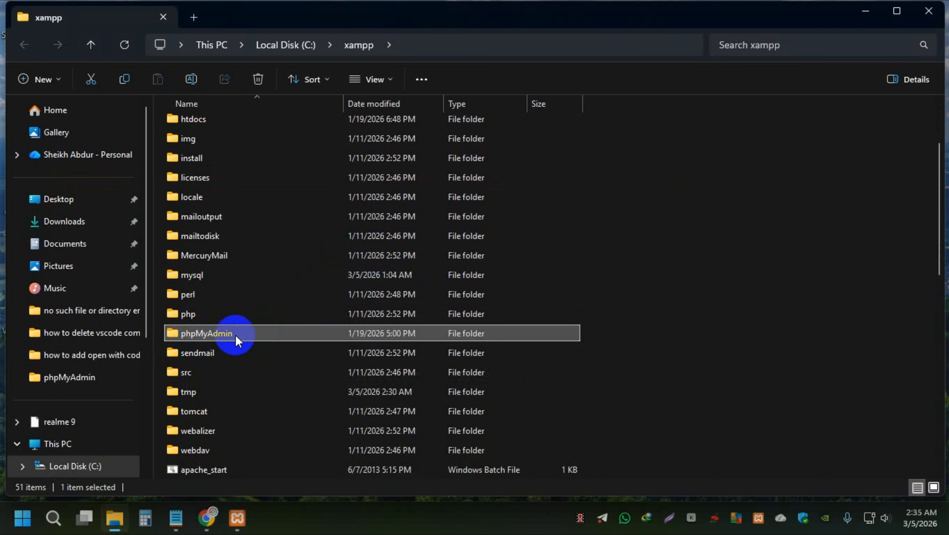
{"action": "left_click", "coordinate": [221, 337]}
{"action": "left_click", "coordinate": [204, 338]}
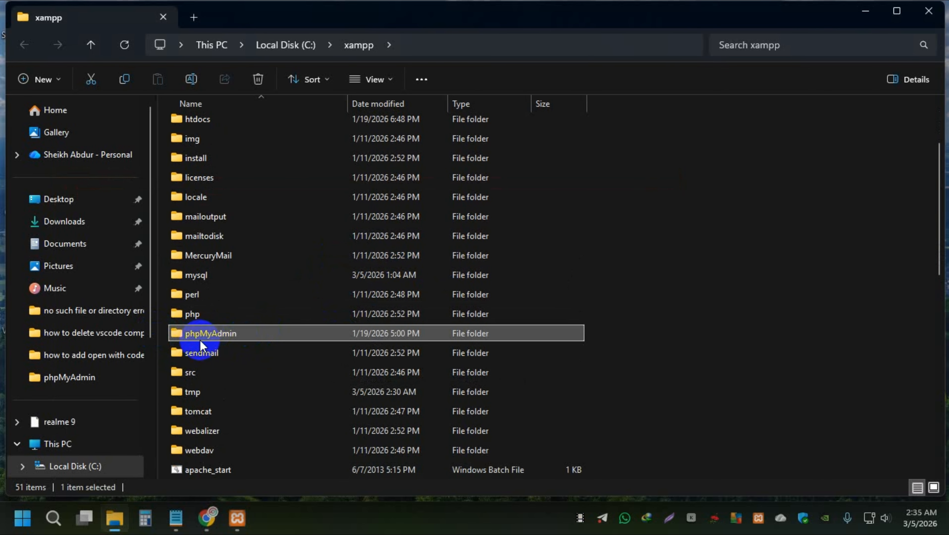
{"action": "left_click", "coordinate": [250, 335]}
{"action": "left_click", "coordinate": [424, 338]}
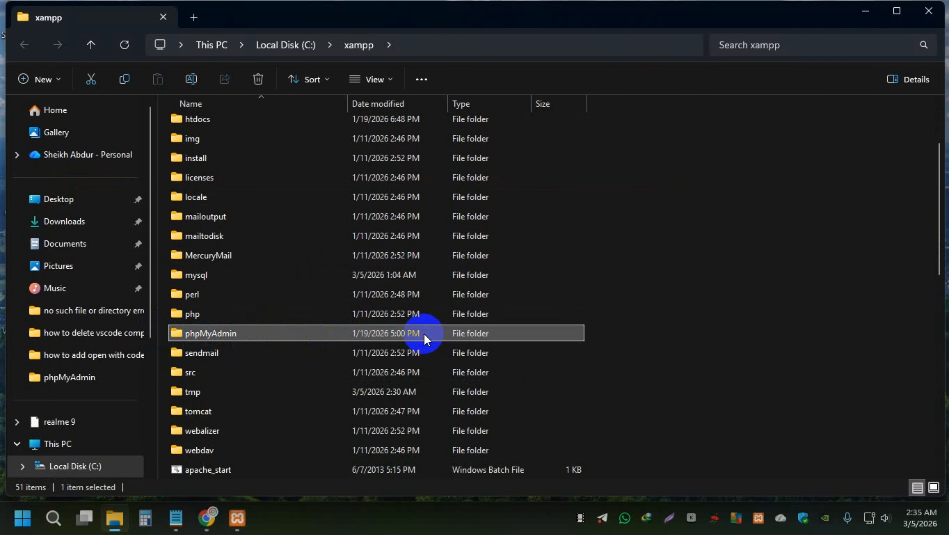
{"action": "double_click", "coordinate": [289, 338]}
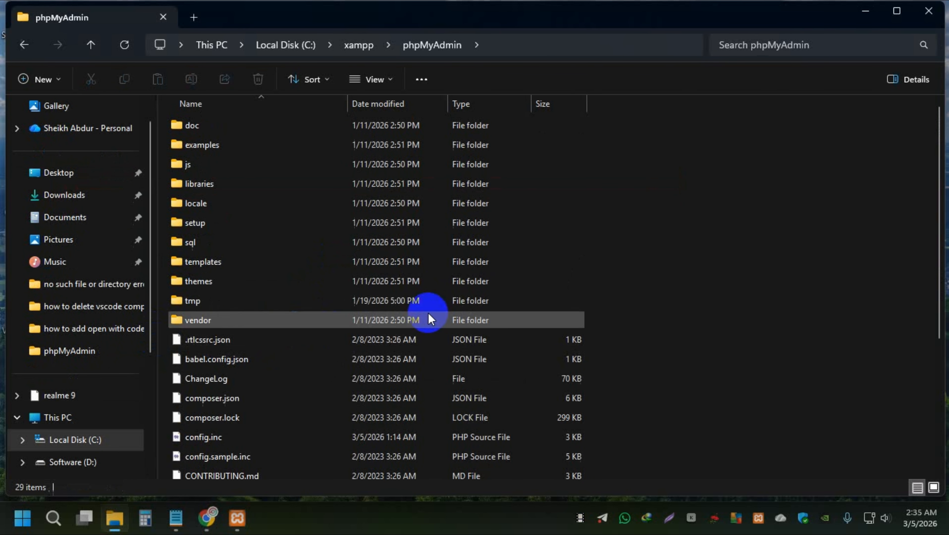
Open the config.inc PHP file from the phpMyAdmin folder in Notepad for editing.
{"action": "scroll", "coordinate": [460, 314], "scroll_direction": "down", "scroll_amount": 4}
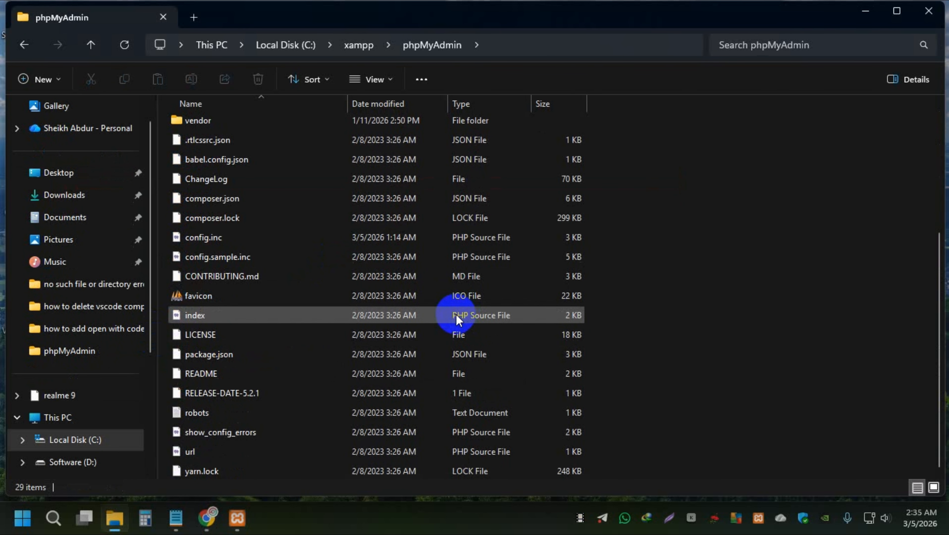
{"action": "scroll", "coordinate": [220, 284], "scroll_direction": "up", "scroll_amount": 1}
{"action": "left_click", "coordinate": [220, 284]}
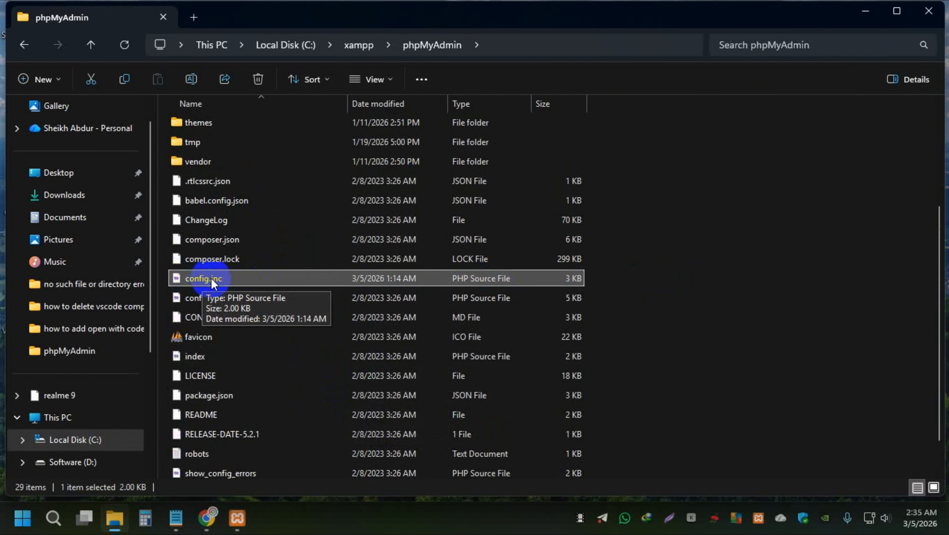
{"action": "left_click", "coordinate": [686, 282]}
{"action": "left_click", "coordinate": [195, 280]}
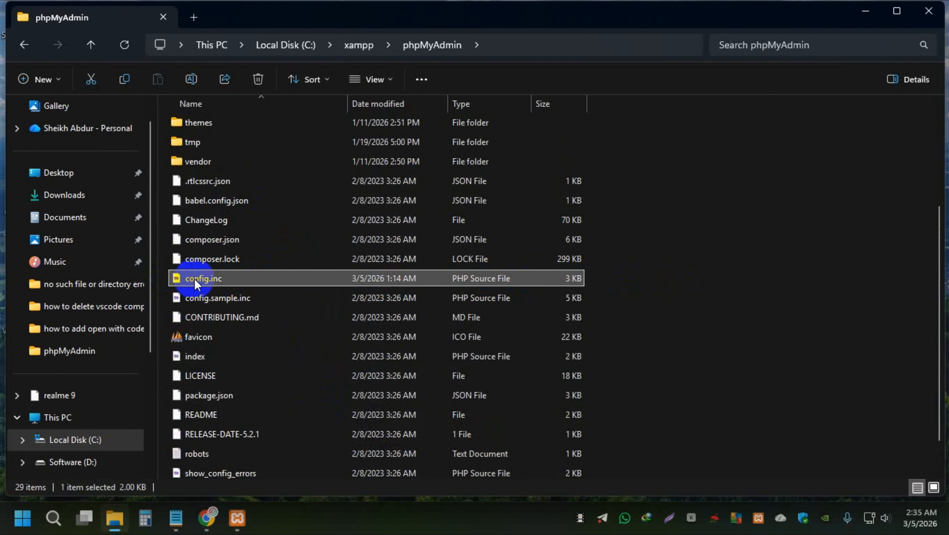
{"action": "right_click", "coordinate": [203, 281]}
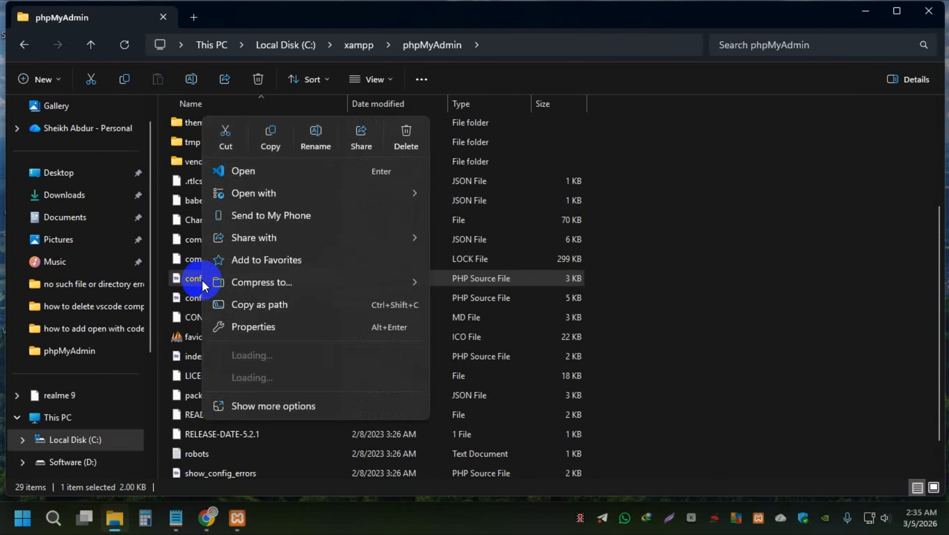
{"action": "mouse_move", "coordinate": [307, 193]}
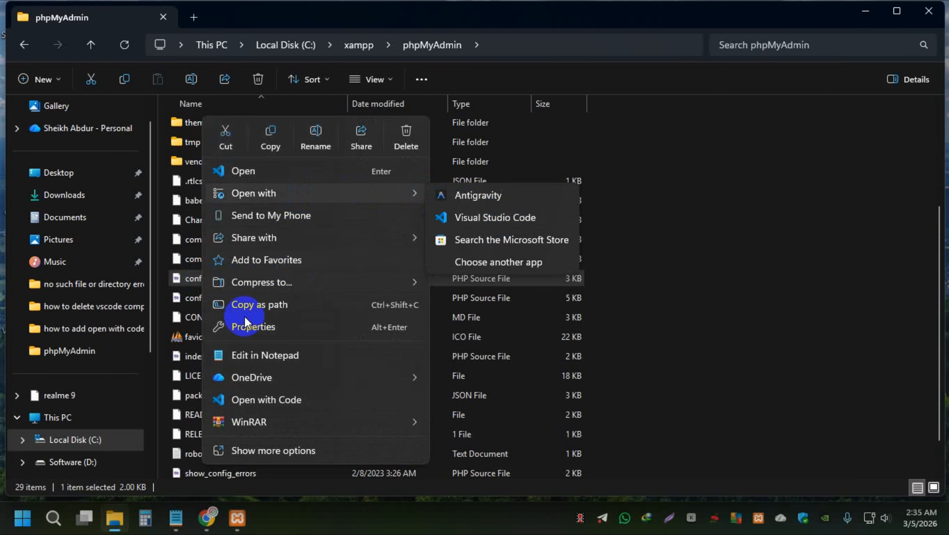
{"action": "left_click", "coordinate": [298, 358]}
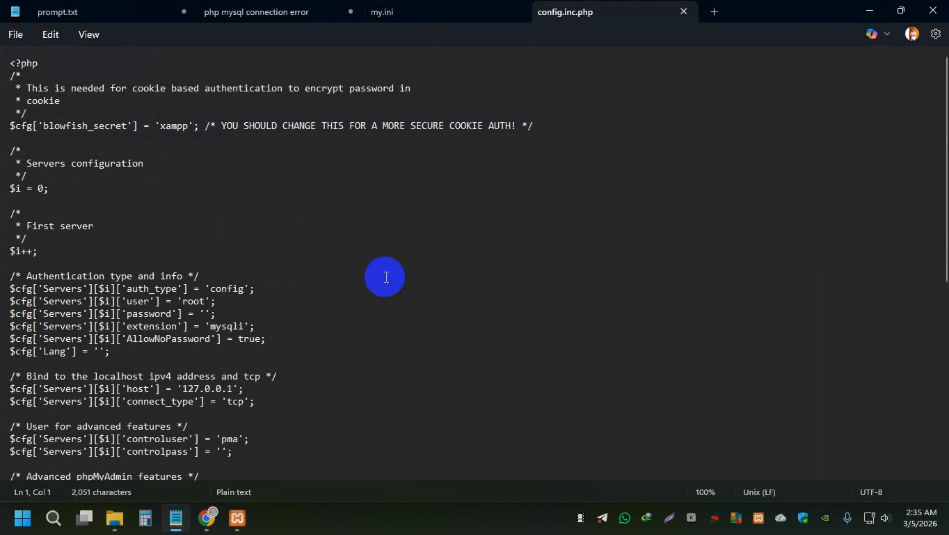
Duplicate the $cfg['Servers'][$i]['password'] line on a new line directly below it in config.inc.php.
{"action": "scroll", "coordinate": [386, 277], "scroll_direction": "down", "scroll_amount": 3}
{"action": "left_click_drag", "start_coordinate": [227, 225], "coordinate": [10, 224]}
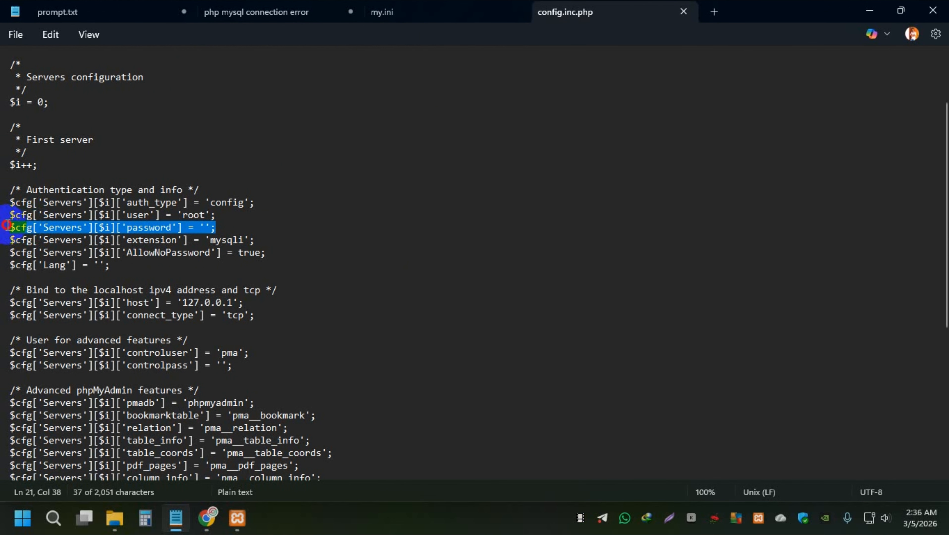
{"action": "right_click", "coordinate": [56, 228]}
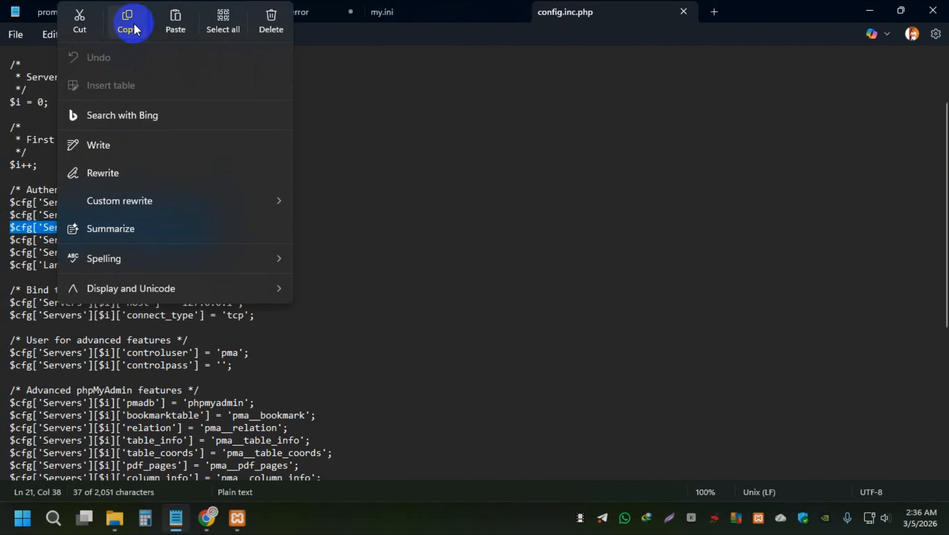
{"action": "left_click", "coordinate": [132, 24]}
{"action": "left_click", "coordinate": [230, 226]}
{"action": "key", "text": "Return"}
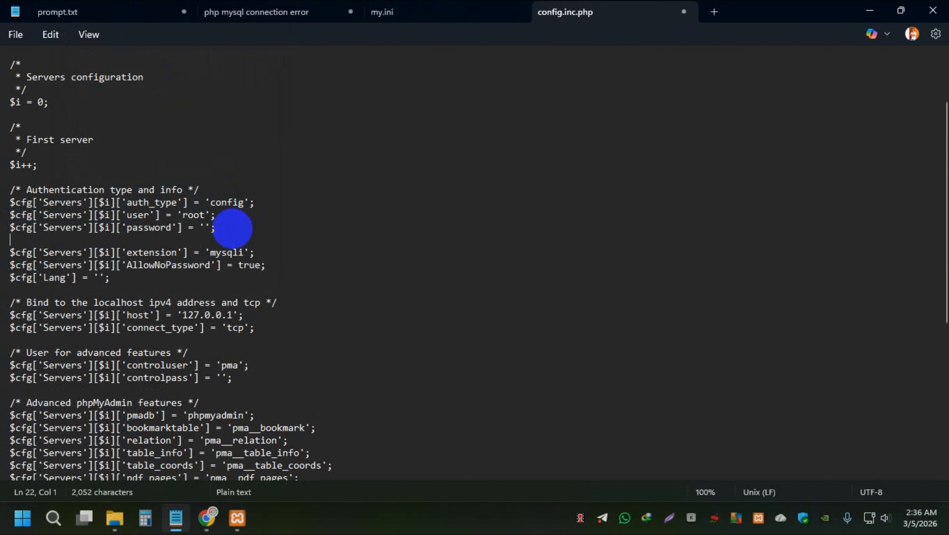
{"action": "key", "text": "ctrl+v"}
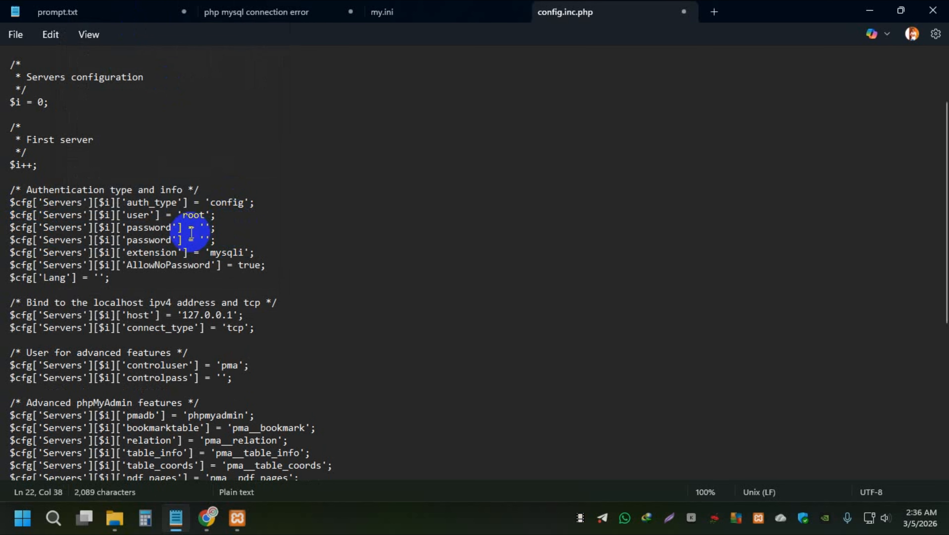
Change the duplicated line to the 'port' setting with the value '3307', checking it against the client port in my.ini.
{"action": "double_click", "coordinate": [148, 242]}
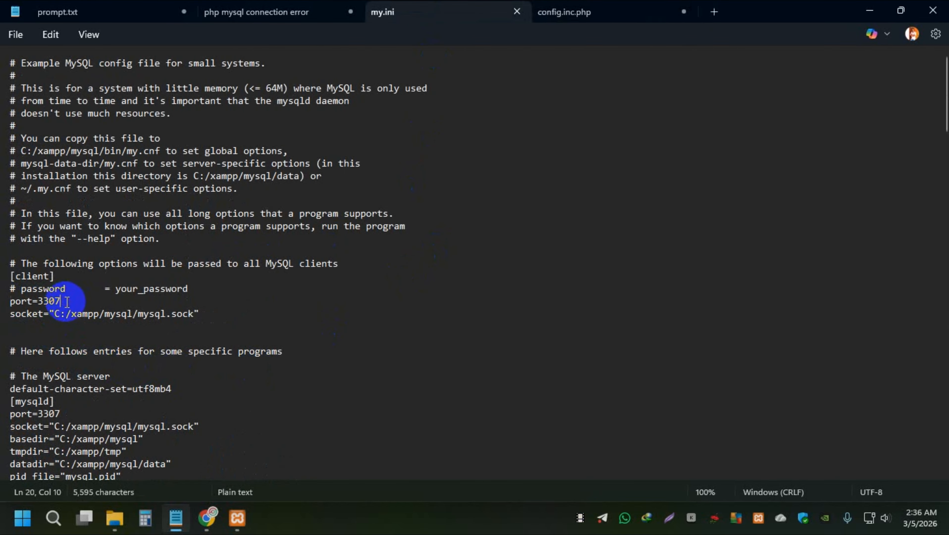
{"action": "left_click_drag", "start_coordinate": [60, 303], "coordinate": [48, 303]}
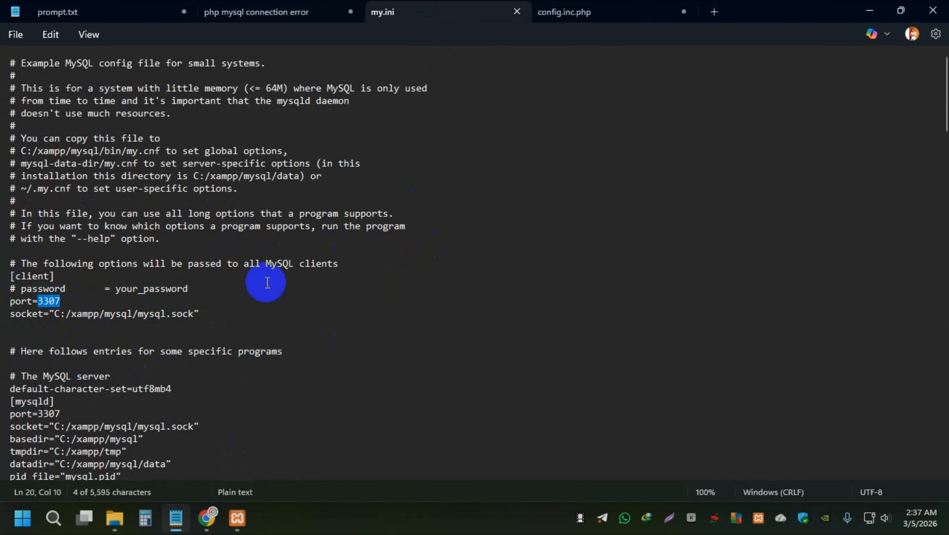
{"action": "left_click", "coordinate": [599, 13]}
Save config.inc.php and close the Notepad and phpMyAdmin folder windows.
{"action": "left_click", "coordinate": [18, 35]}
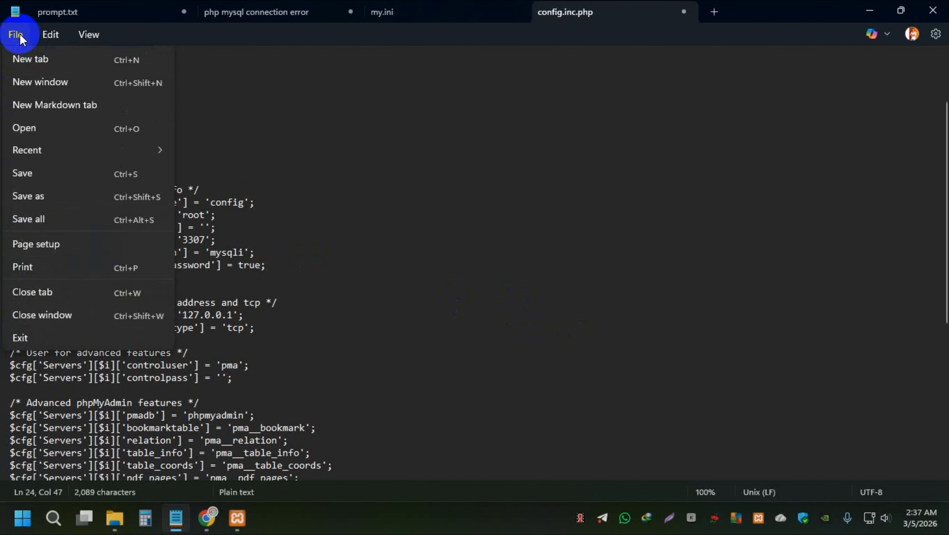
{"action": "left_click", "coordinate": [53, 176]}
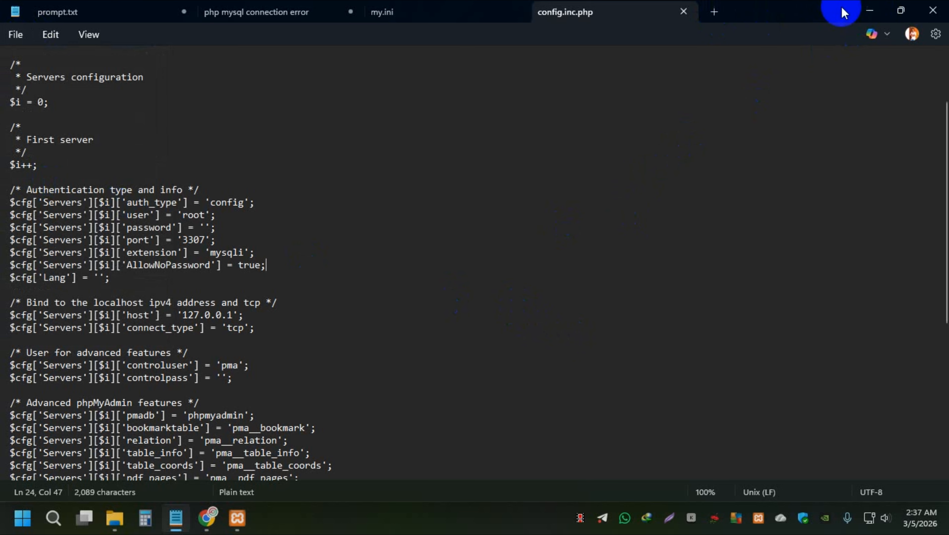
{"action": "left_click", "coordinate": [932, 11]}
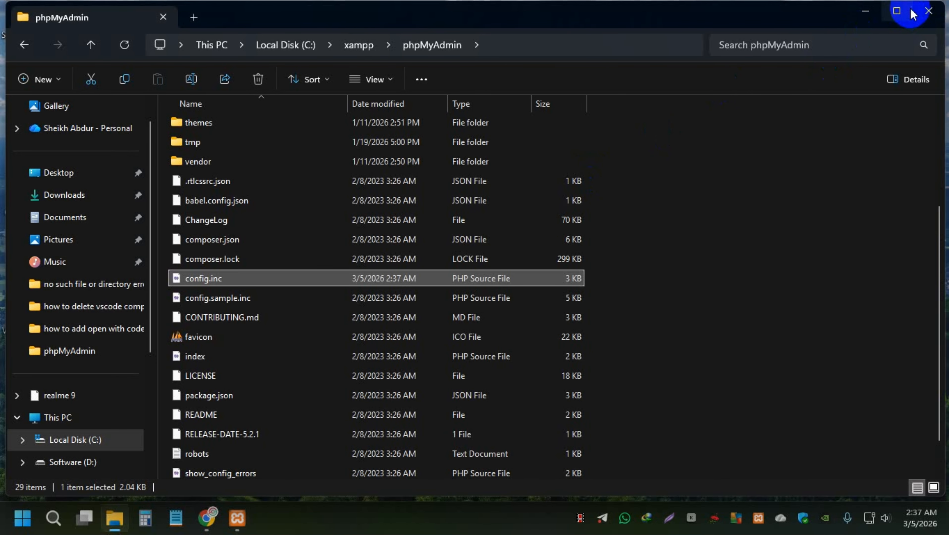
{"action": "left_click", "coordinate": [928, 10]}
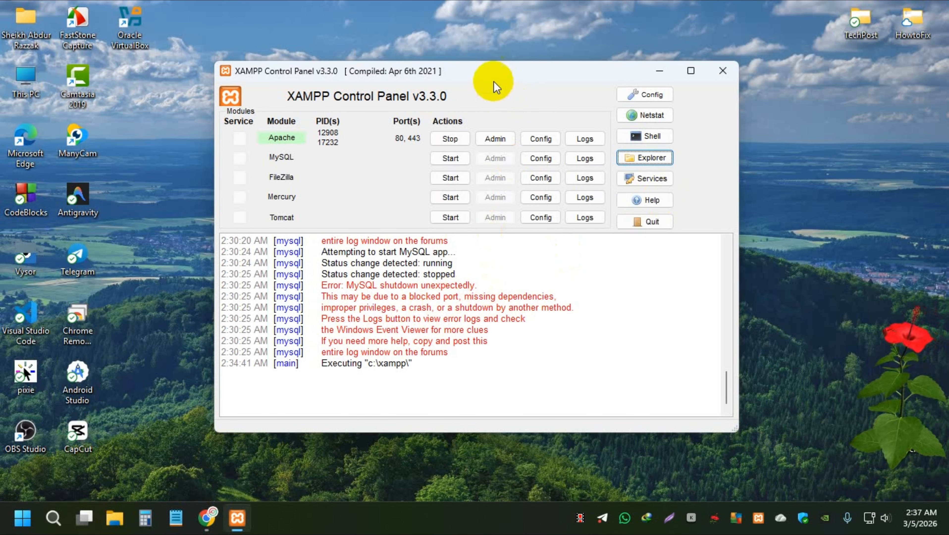
Review the phpMyAdmin error page in the browser, and start the MySQL module from the XAMPP Control Panel.
{"action": "left_click", "coordinate": [207, 518]}
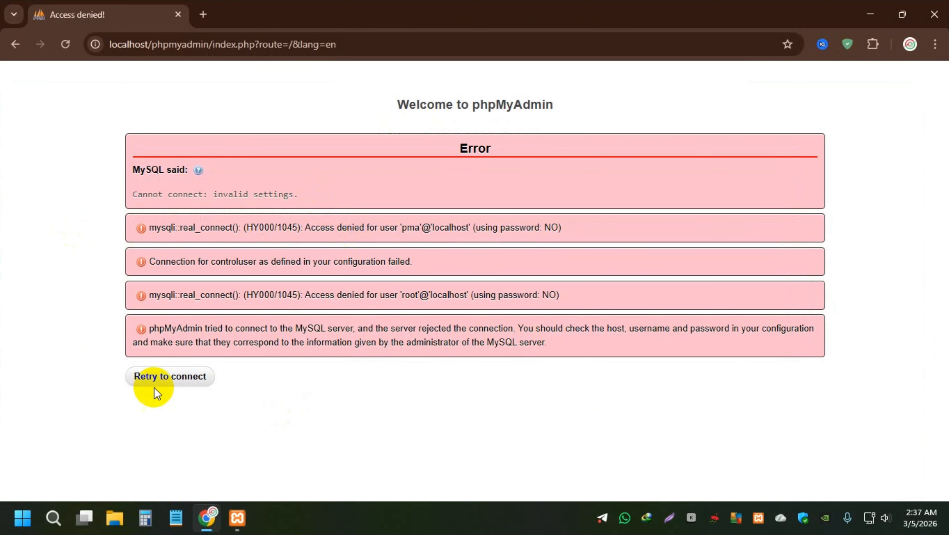
{"action": "left_click_drag", "start_coordinate": [394, 103], "coordinate": [597, 100]}
{"action": "left_click", "coordinate": [607, 100]}
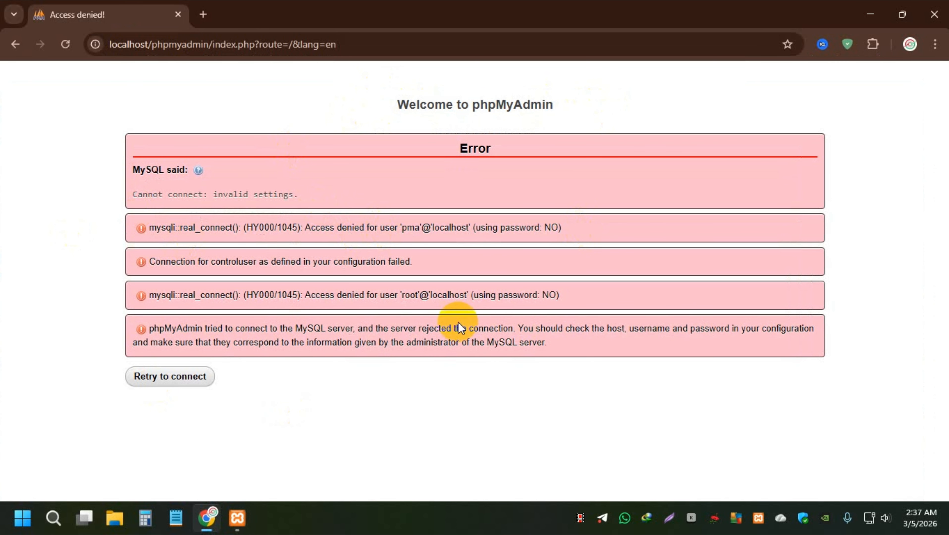
{"action": "left_click", "coordinate": [237, 517]}
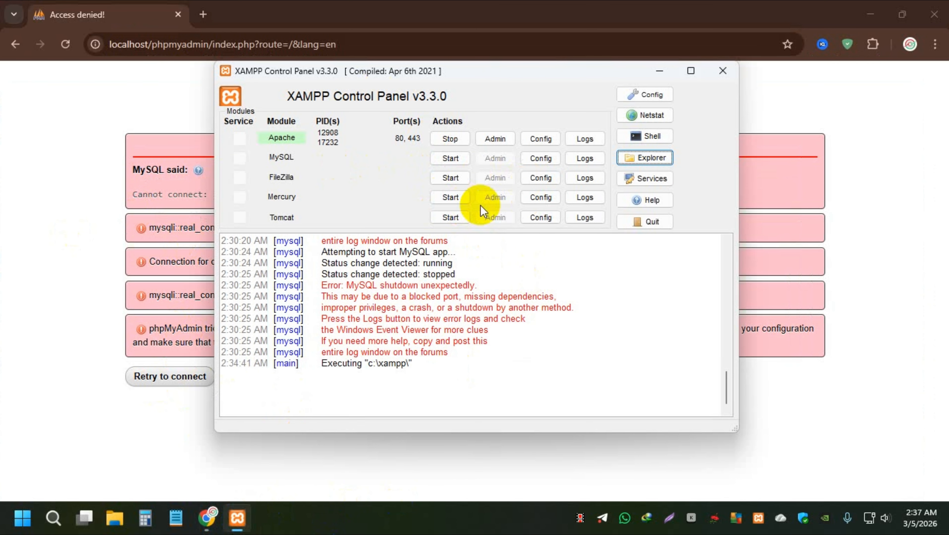
{"action": "left_click", "coordinate": [451, 159]}
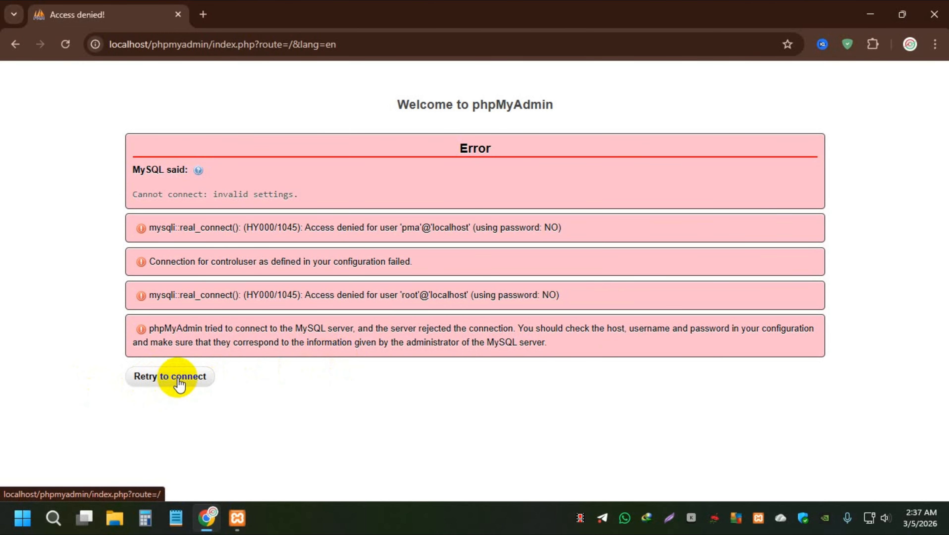
Retry the phpMyAdmin connection in the browser and switch back to the XAMPP Control Panel.
{"action": "left_click", "coordinate": [180, 378]}
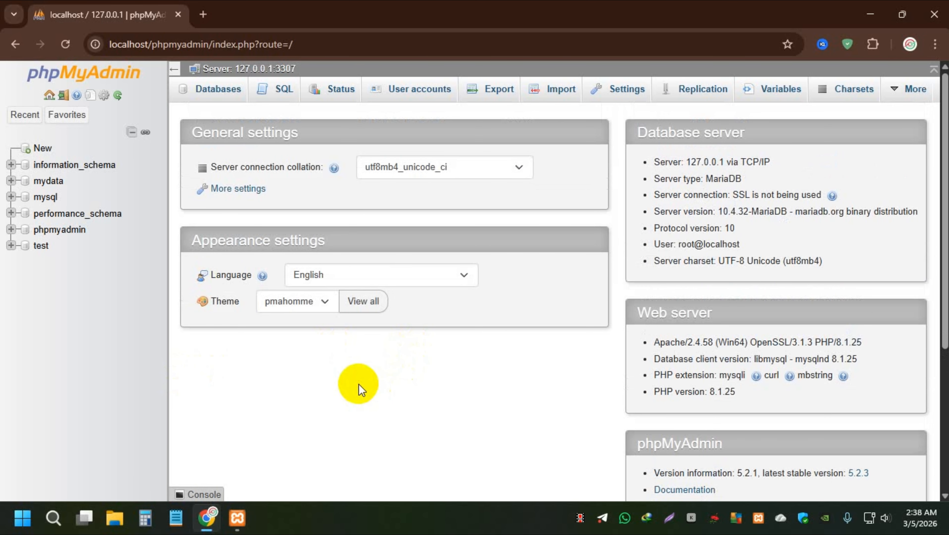
{"action": "left_click", "coordinate": [237, 518]}
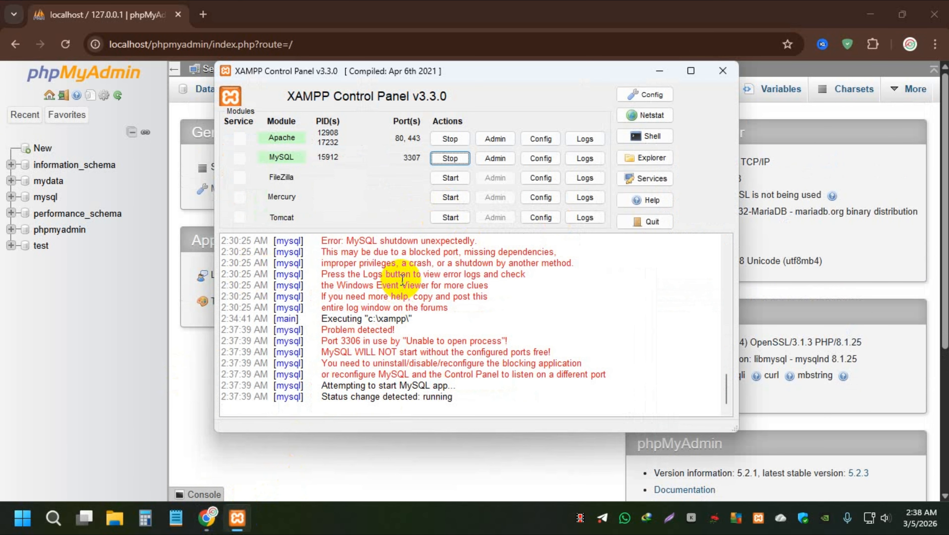